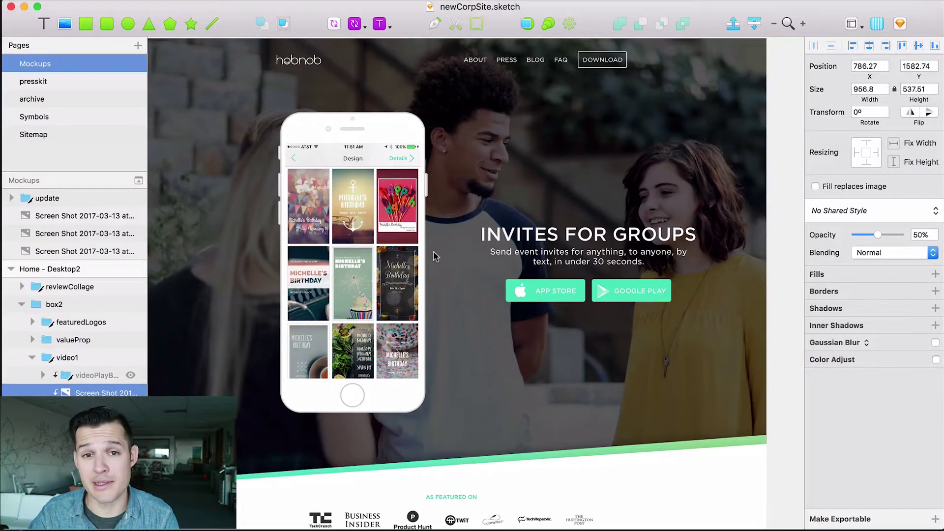
- Zoom and scroll around the mockup to view the header navigation, phone mockup and logos
left_click_drag(565, 91, 652, 41)
left_click_drag(462, 194, 531, 169)
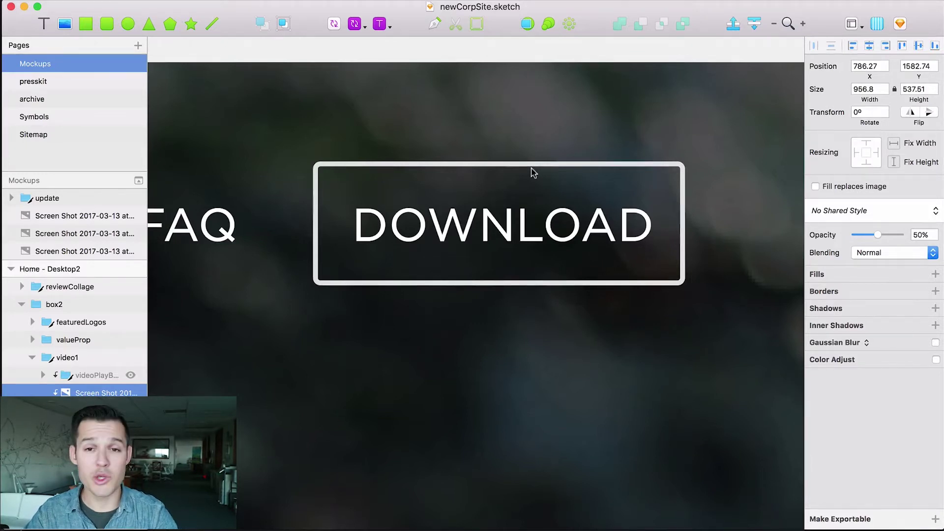
key("super+minus")
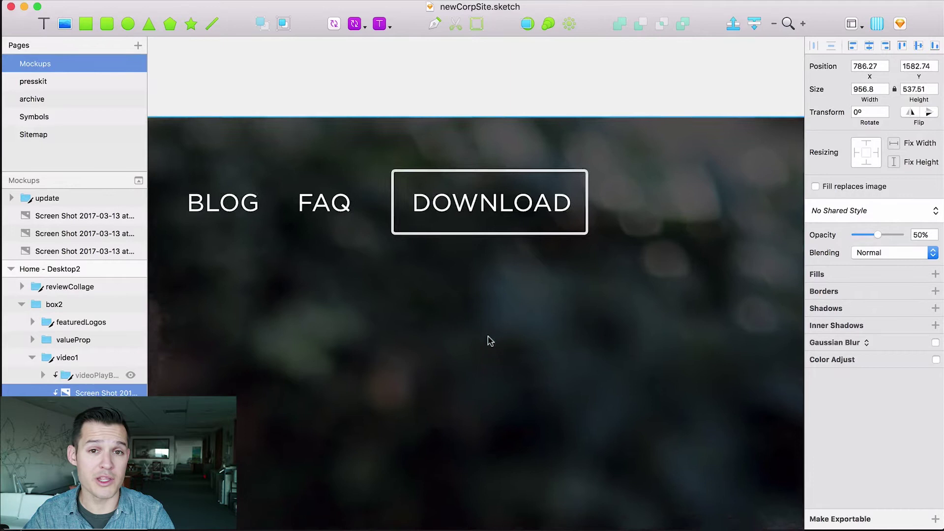
scroll(487, 336, "down", 2)
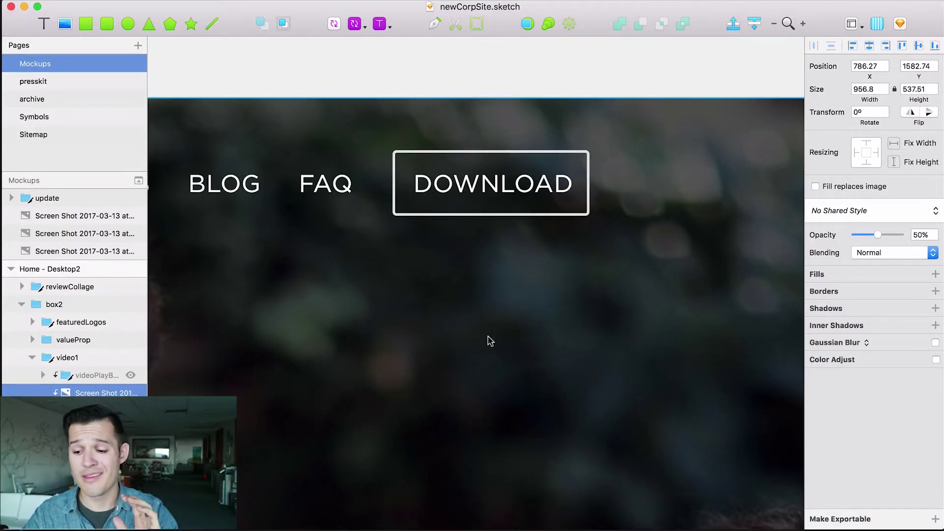
key("super+minus")
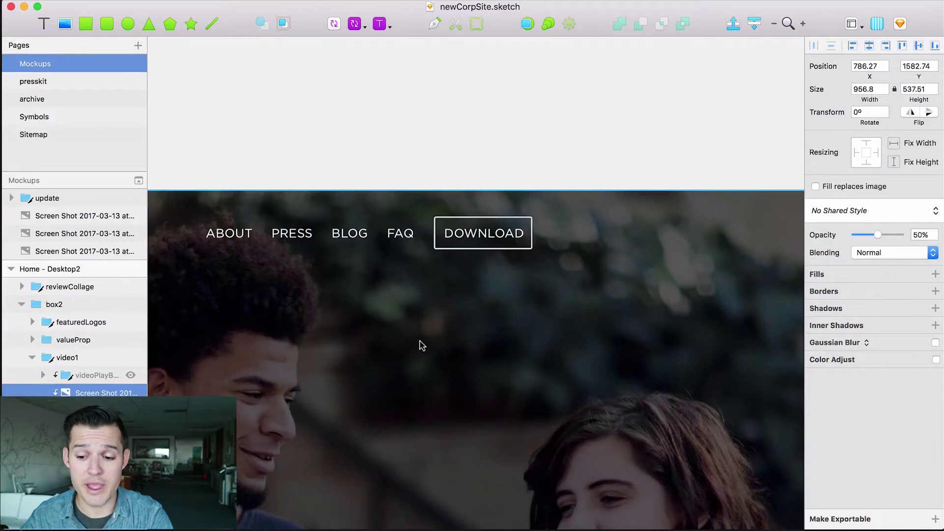
scroll(404, 352, "down", 10)
scroll(496, 310, "down", 10)
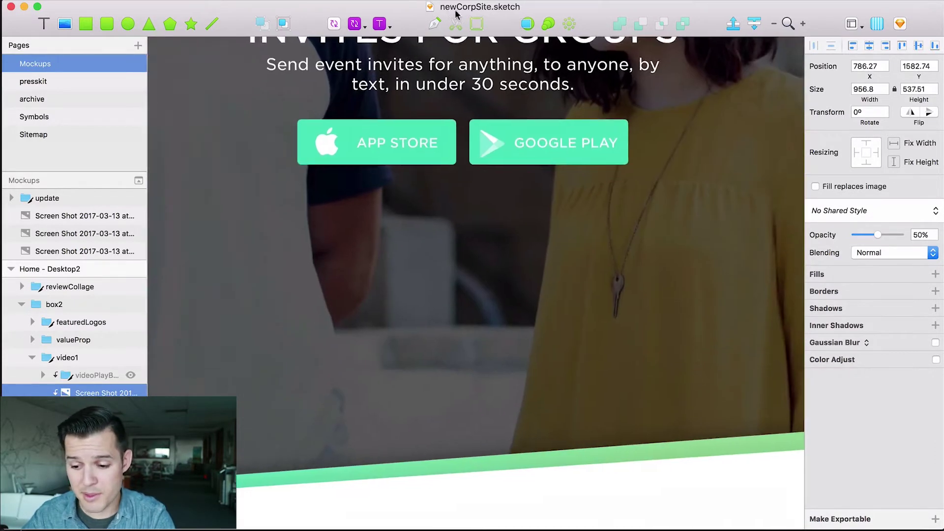
scroll(476, 246, "up", 2)
key("super+minus")
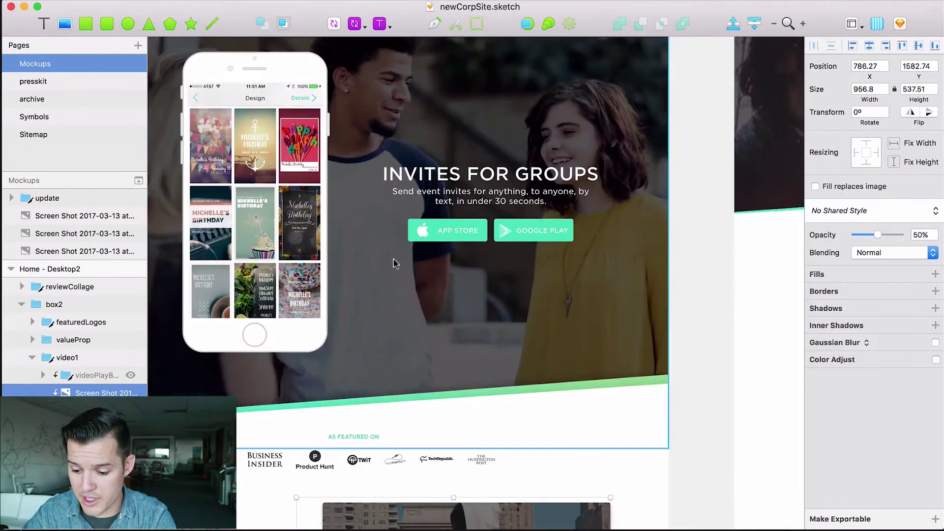
scroll(394, 260, "down", 6)
scroll(394, 260, "left", 3)
scroll(443, 290, "up", 8)
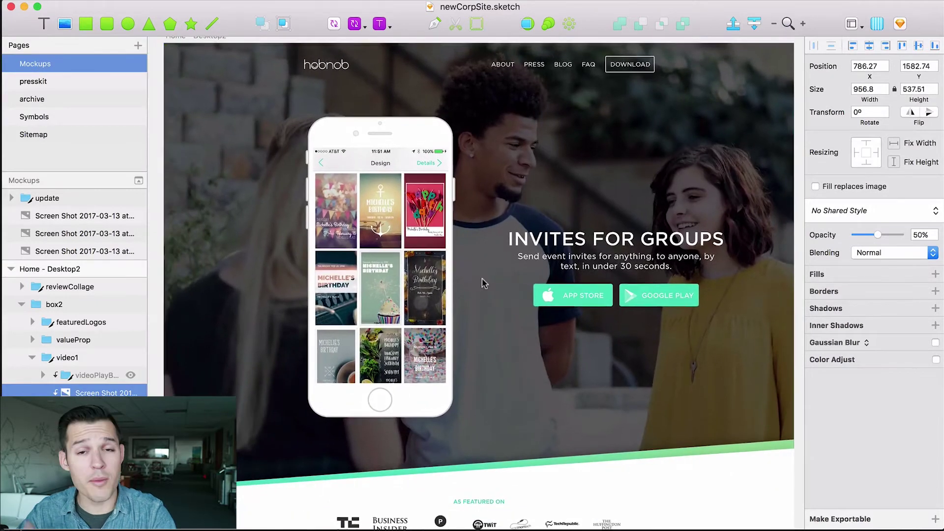
- Select the box1 hero group, then video2, and finally the video1 image
left_click(745, 148)
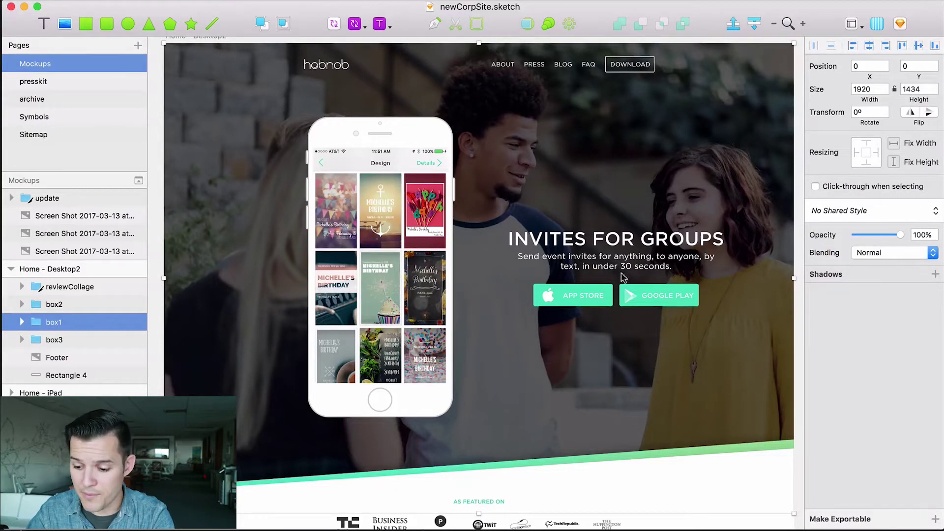
scroll(577, 418, "down", 10)
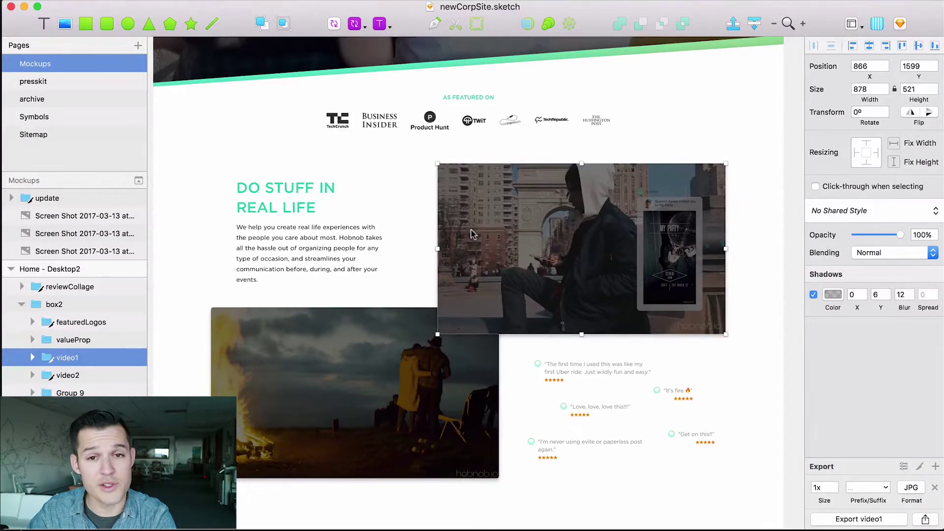
left_click(330, 436)
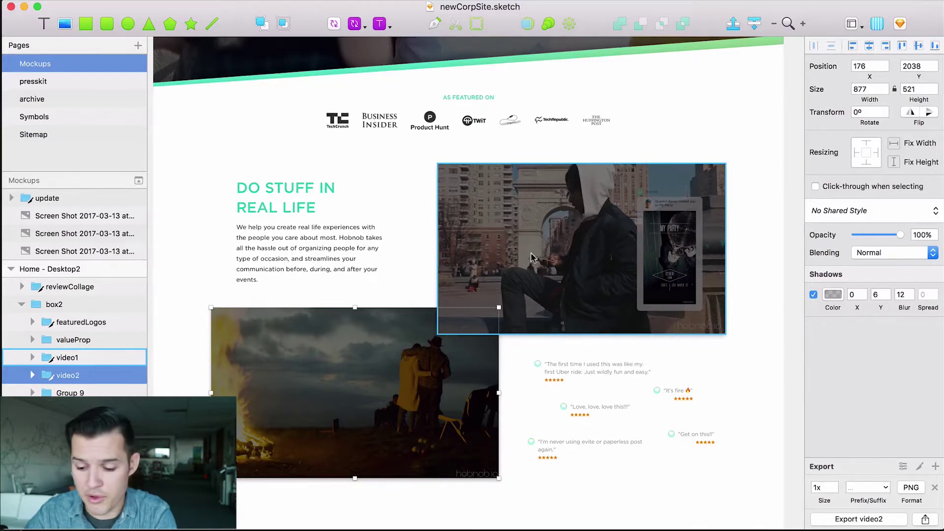
left_click(535, 216)
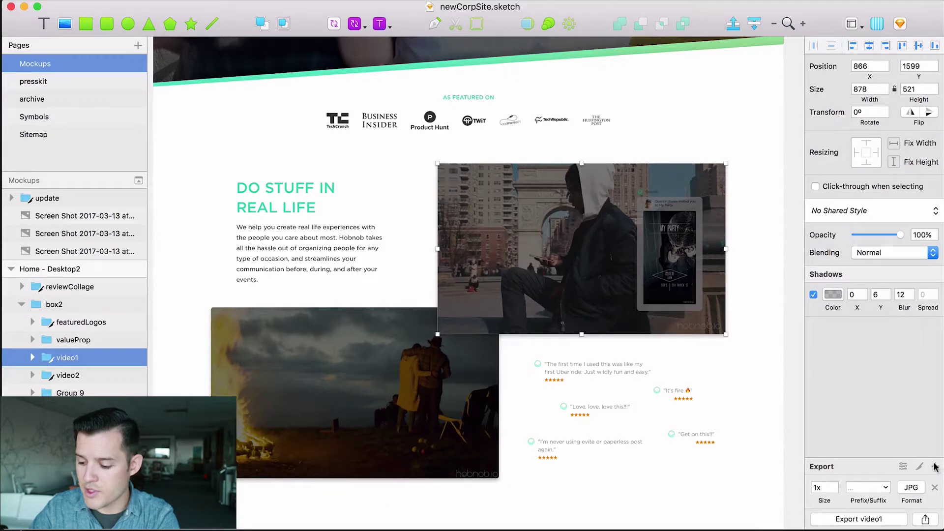
left_click(821, 487)
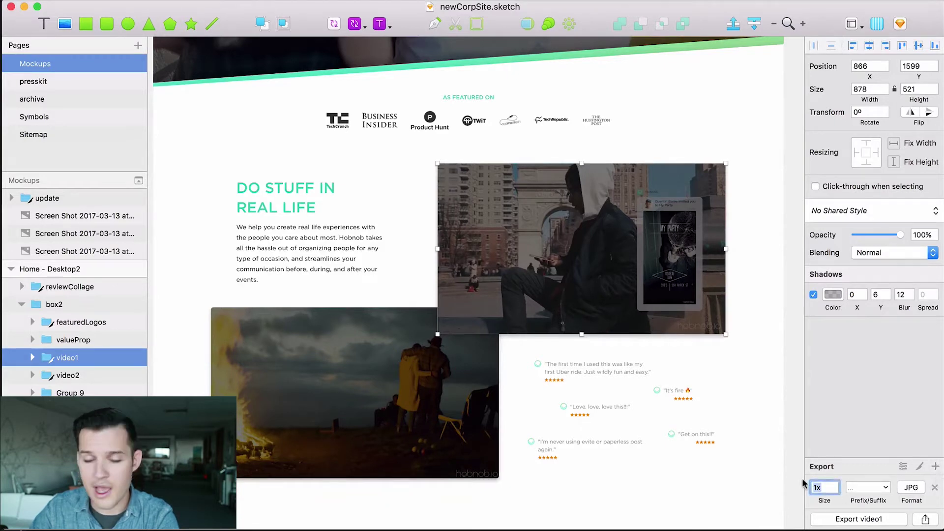
left_click(935, 467)
left_click(830, 486)
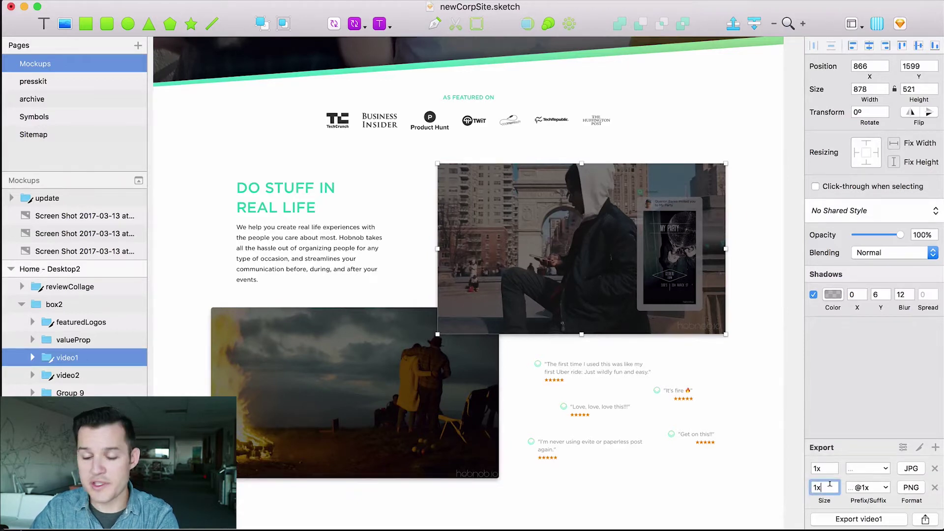
left_click(868, 488)
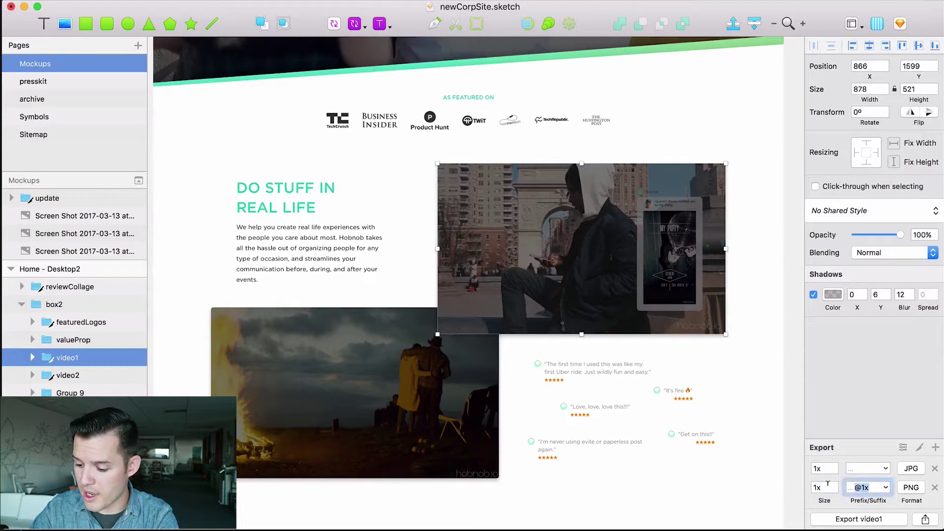
key("BackSpace")
left_click(910, 488)
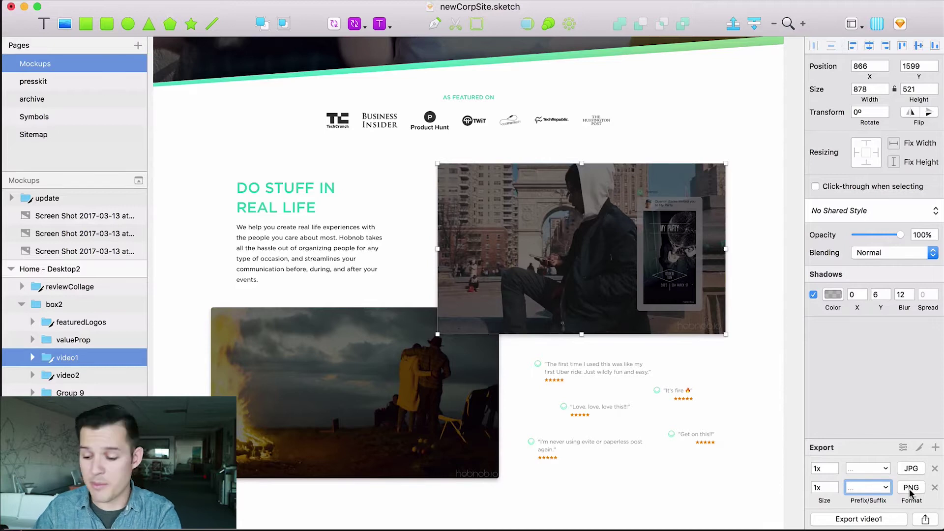
- Add 2x and 3x PNG export sizes and start exporting video1
left_click(935, 448)
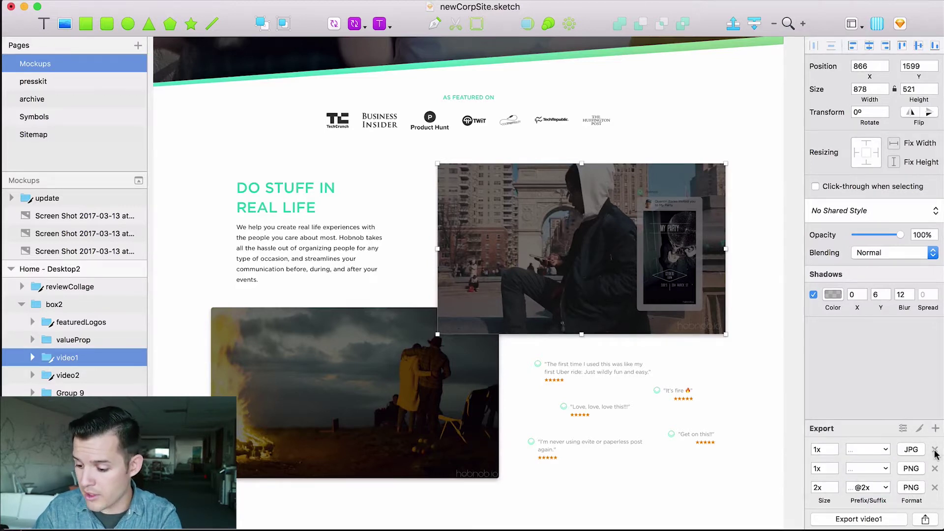
left_click(935, 428)
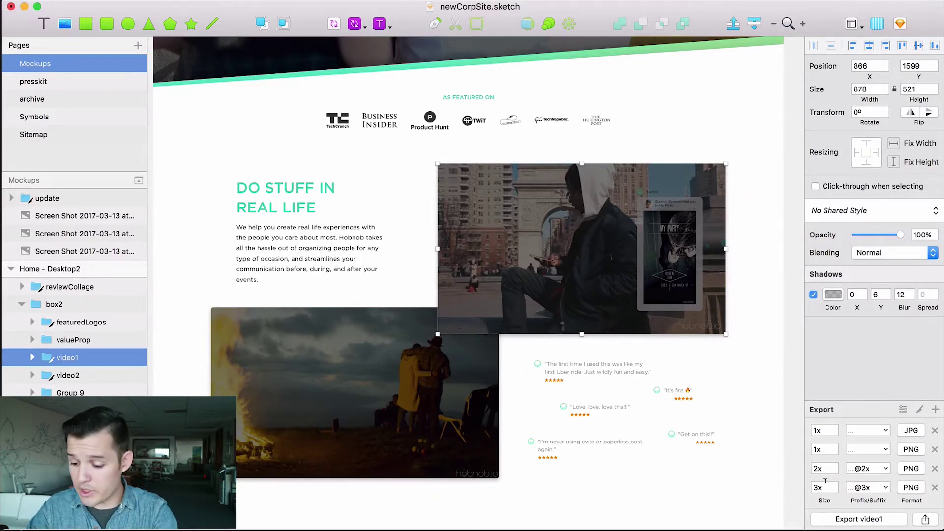
left_click(887, 520)
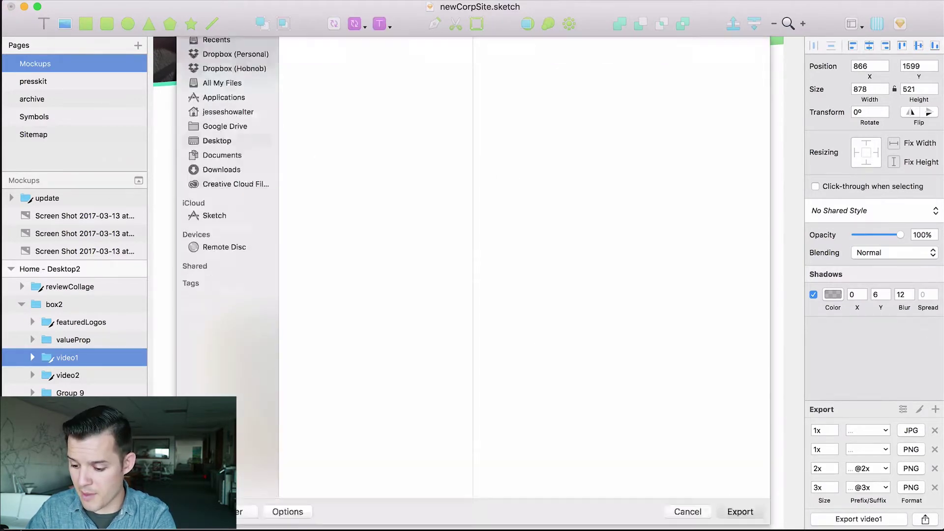
- Save the four video1 image files to the Desktop and move them aside
key("Return")
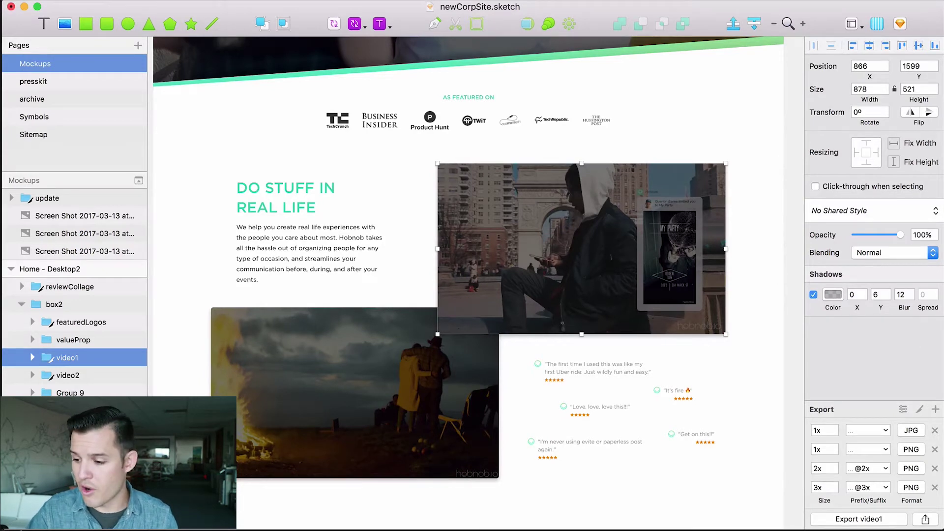
mouse_move(585, 139)
left_mouse_down()
mouse_move(590, 388)
mouse_move(641, 235)
left_mouse_up()
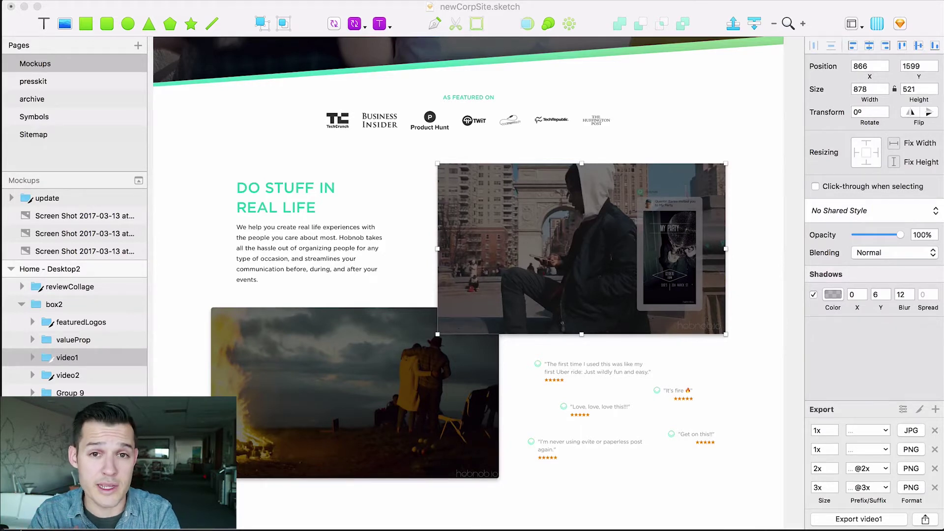
- In Photoshop, select the About us Video group and toggle its visibility to check it
key("super+Tab")
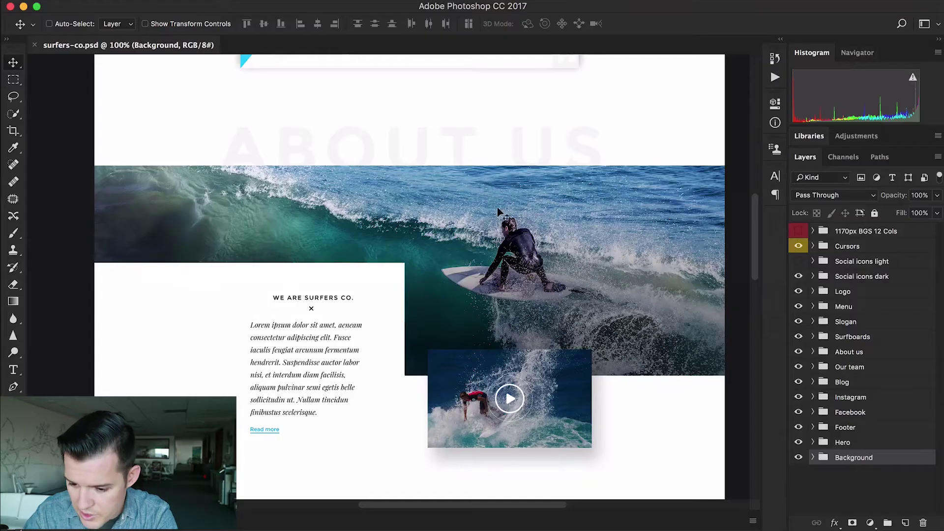
left_click_drag(466, 315, 482, 212)
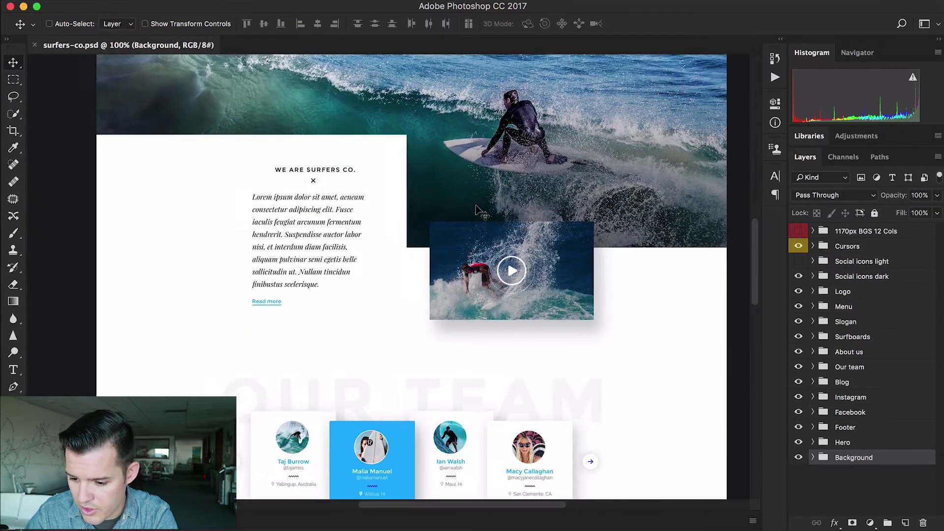
left_click(464, 246, "super")
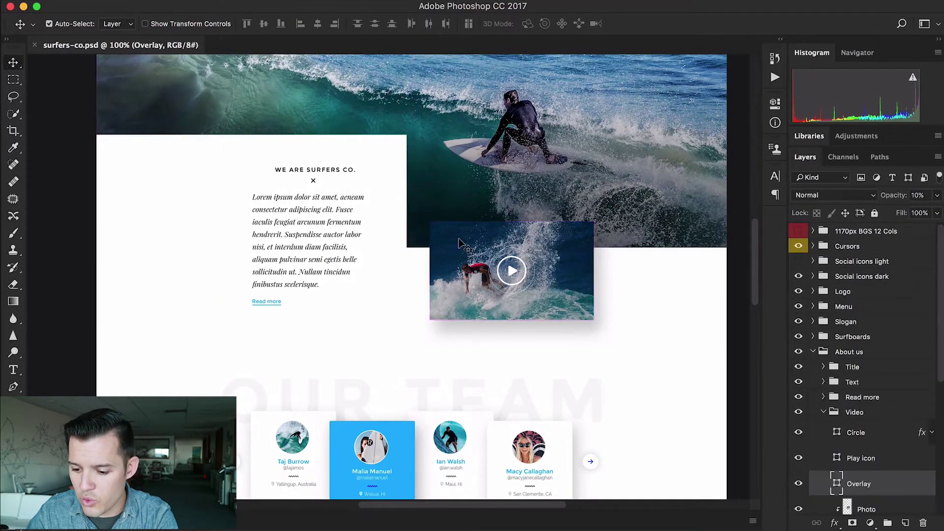
left_click(823, 412)
left_click(798, 412)
left_click(799, 412)
left_click(798, 412)
left_click(799, 412)
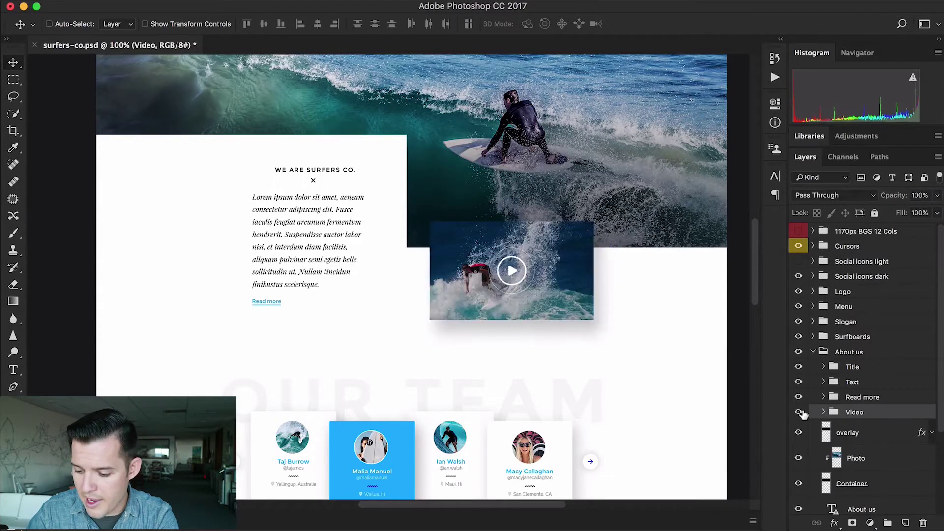
- Zoom in on the video thumbnail and hide every layer except the Video group
key("z")
left_click_drag(379, 200, 643, 386)
scroll(624, 367, "left", 2)
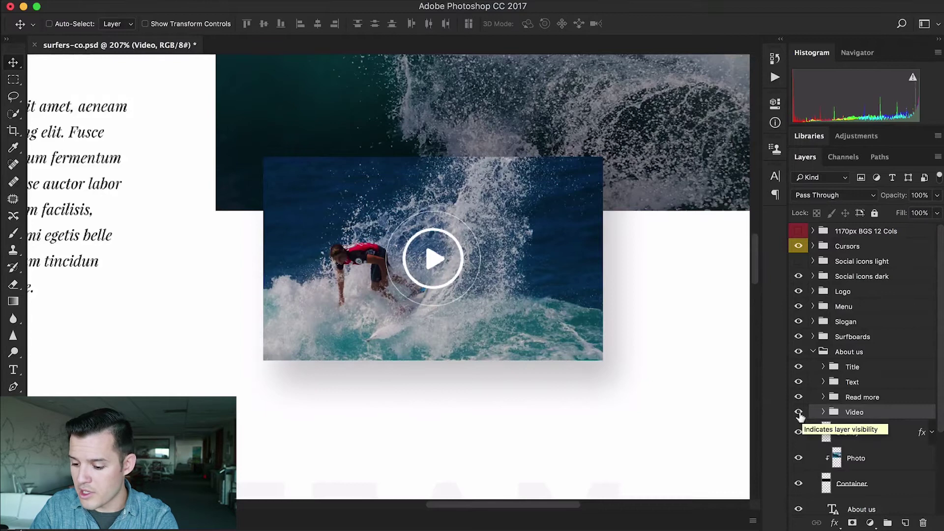
left_click(800, 414, "alt")
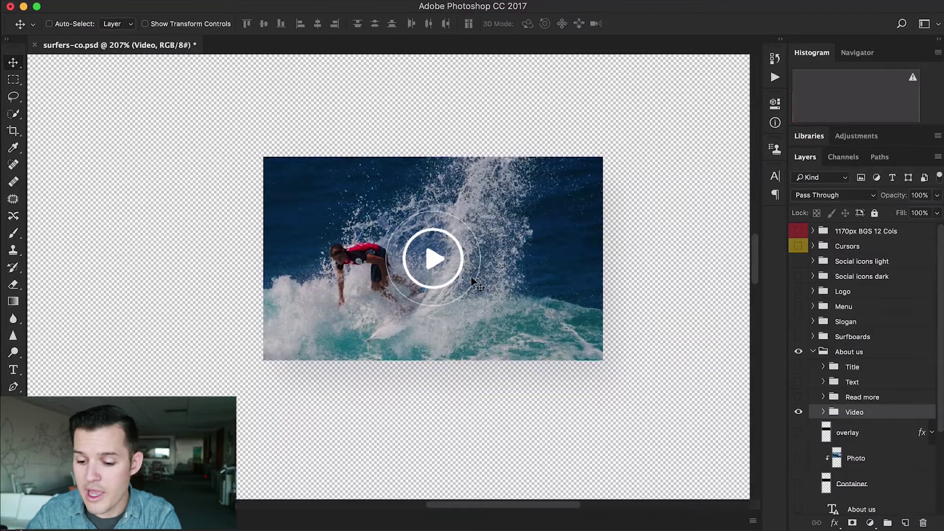
- Trim transparent pixels from all four sides of the canvas with Image > Trim
left_click(130, 1)
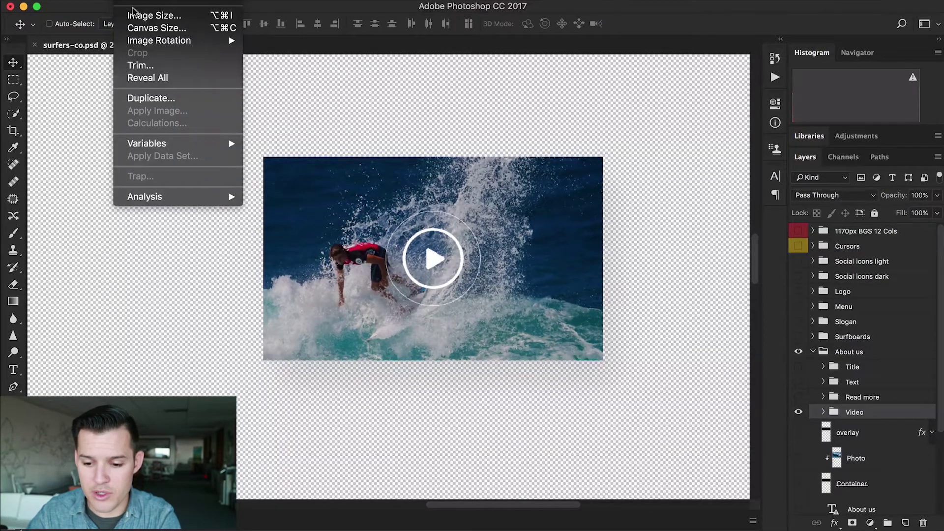
left_click(143, 65)
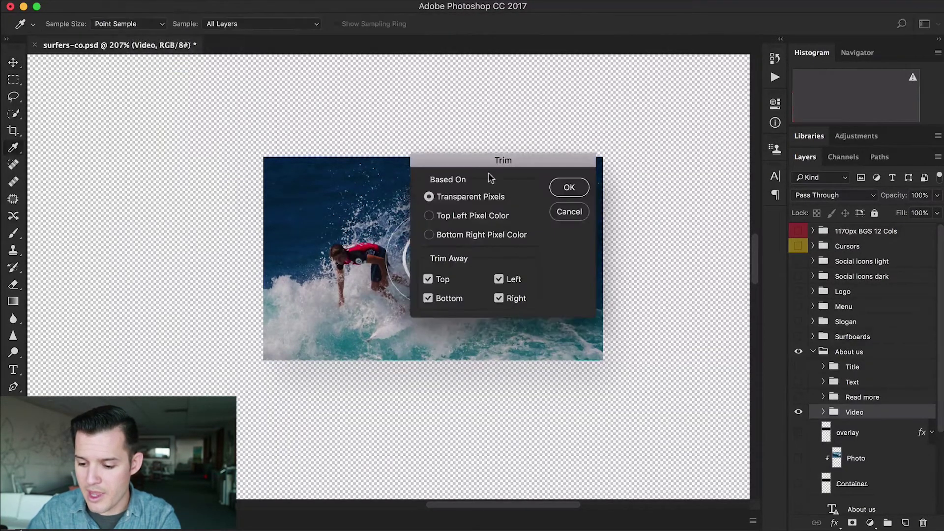
left_click(570, 187)
key("v")
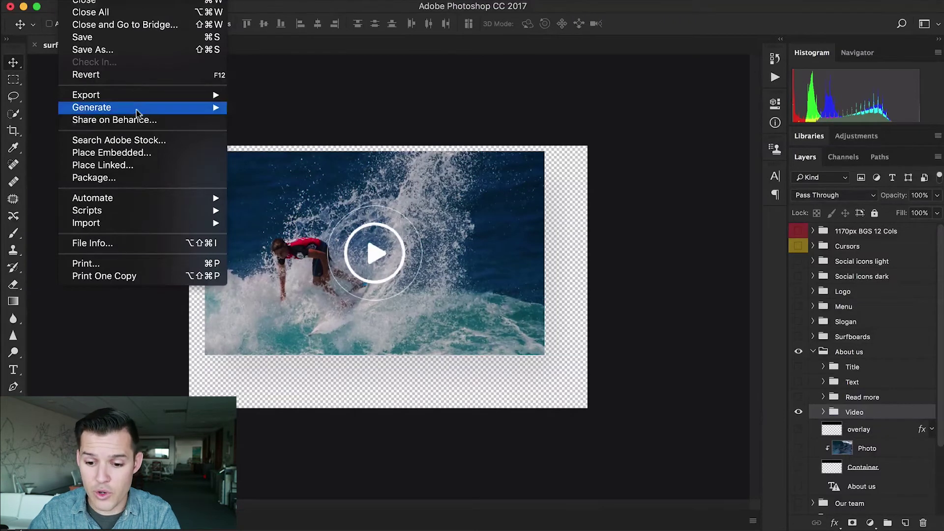
- Open Save for Web and leave the video slice's format as PNG-24
mouse_move(144, 99)
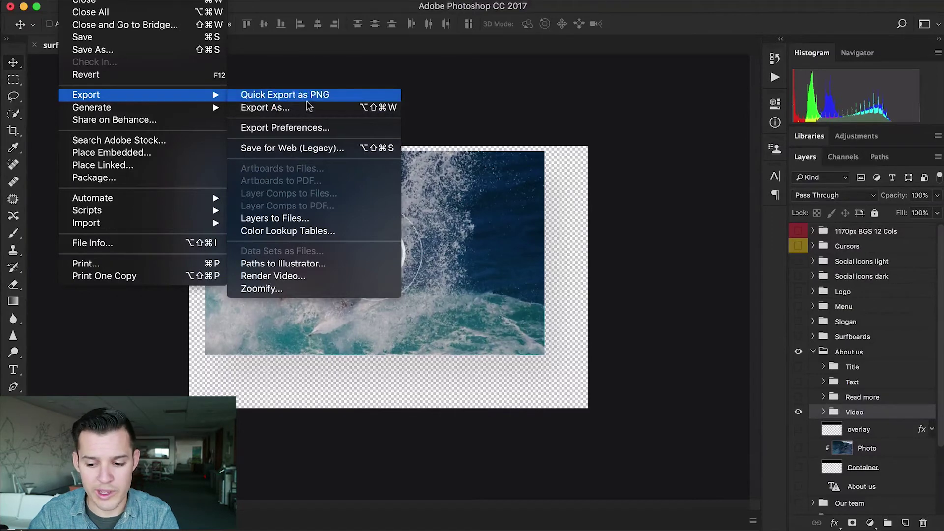
key("super+alt+shift+s")
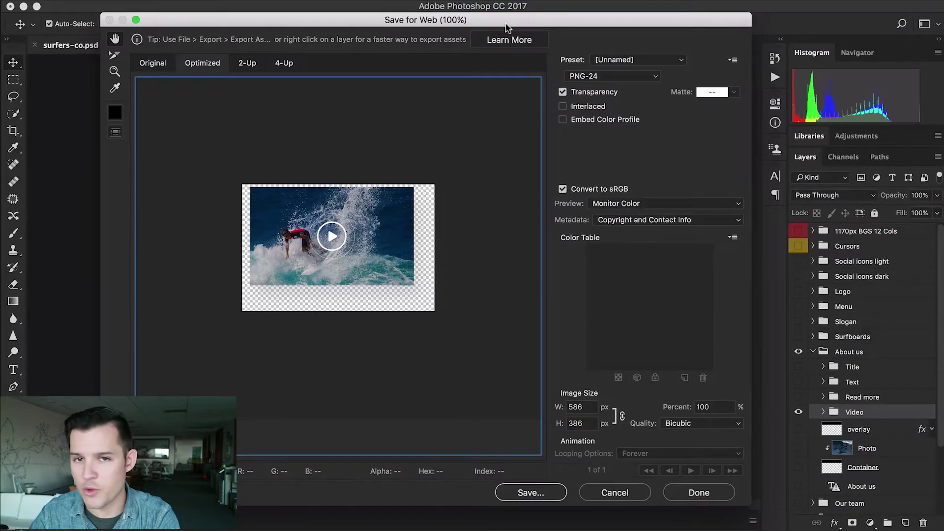
key("super+Tab")
key("super+Tab")
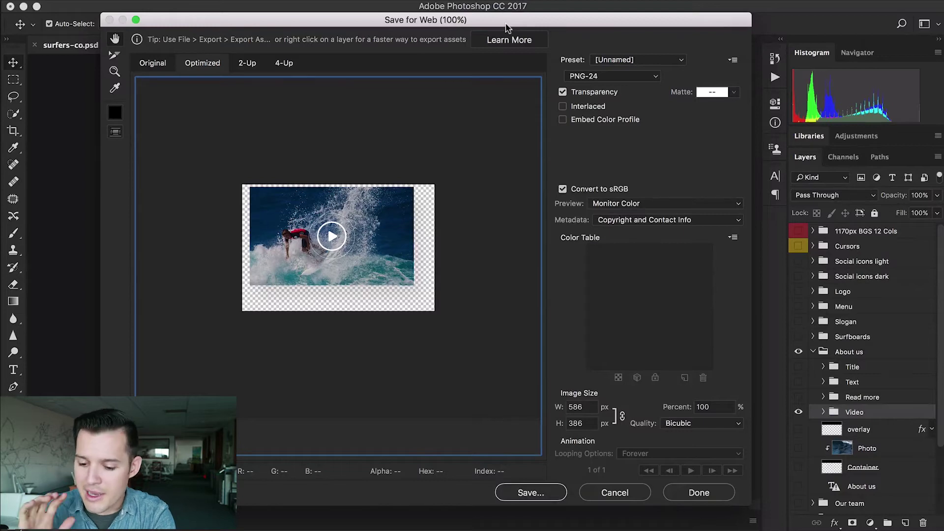
left_click(642, 77)
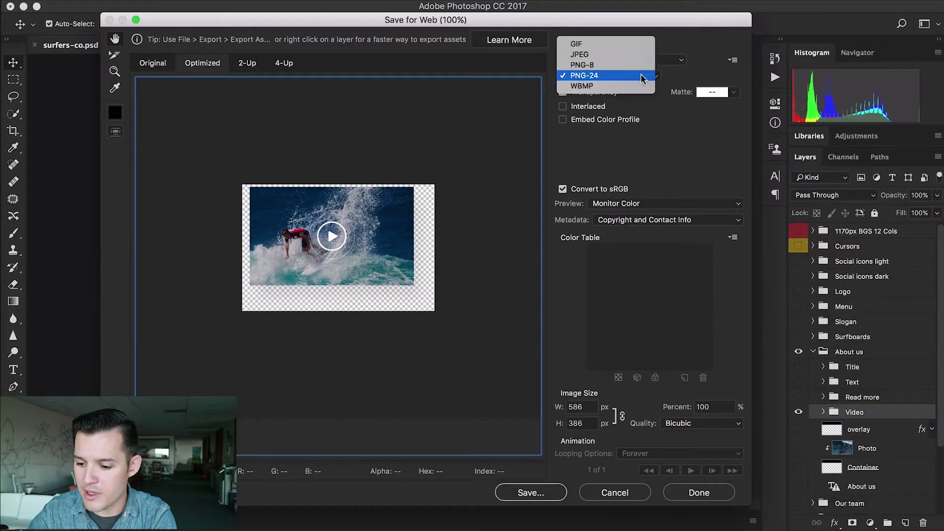
left_click(643, 78)
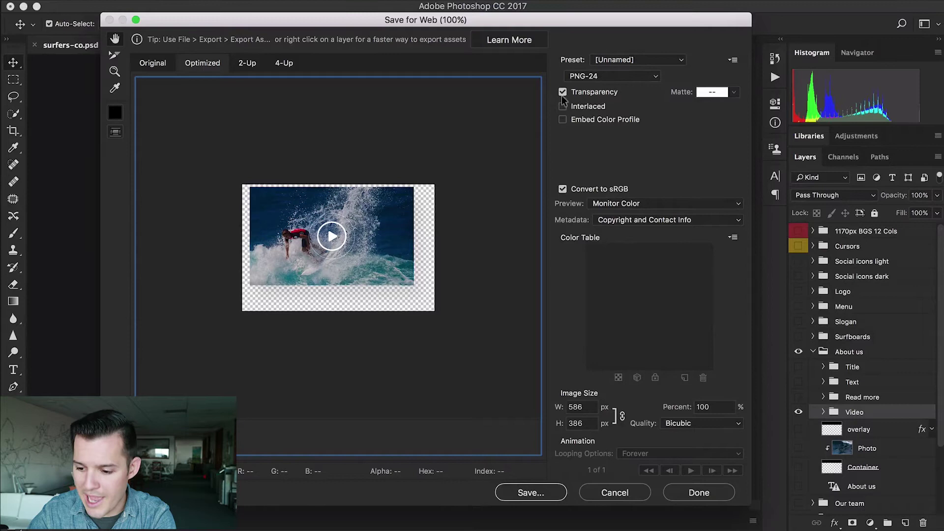
left_click(638, 77)
left_click(635, 79)
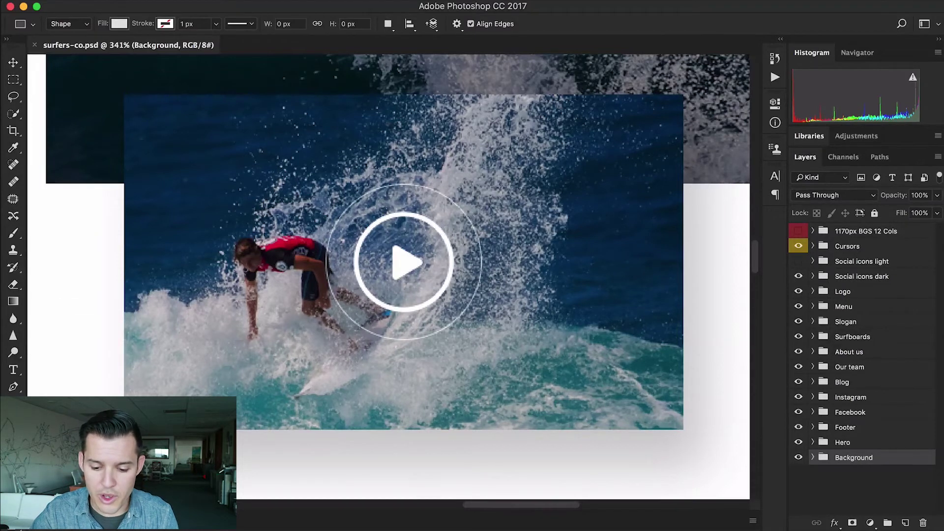
- Draw a slice over the surfer photo, name it video1, and reopen Save for Web
left_click(13, 404)
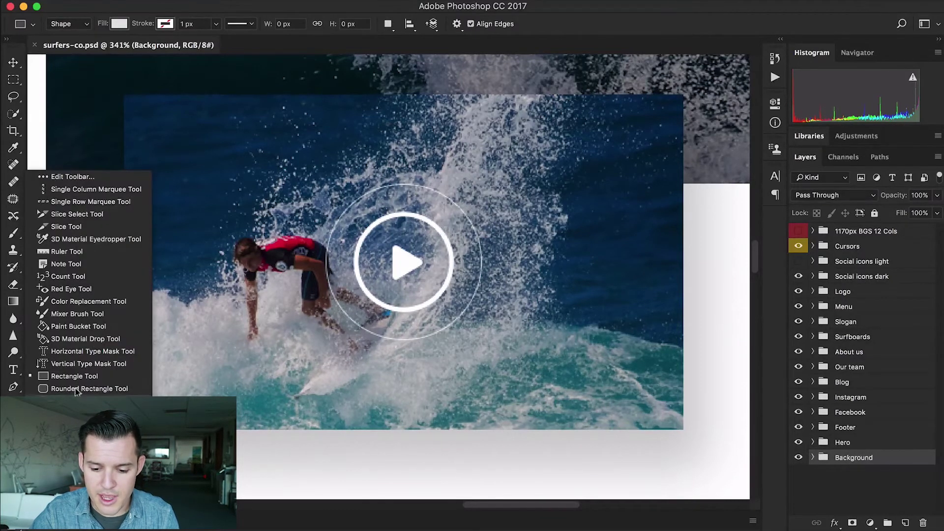
left_click(89, 227)
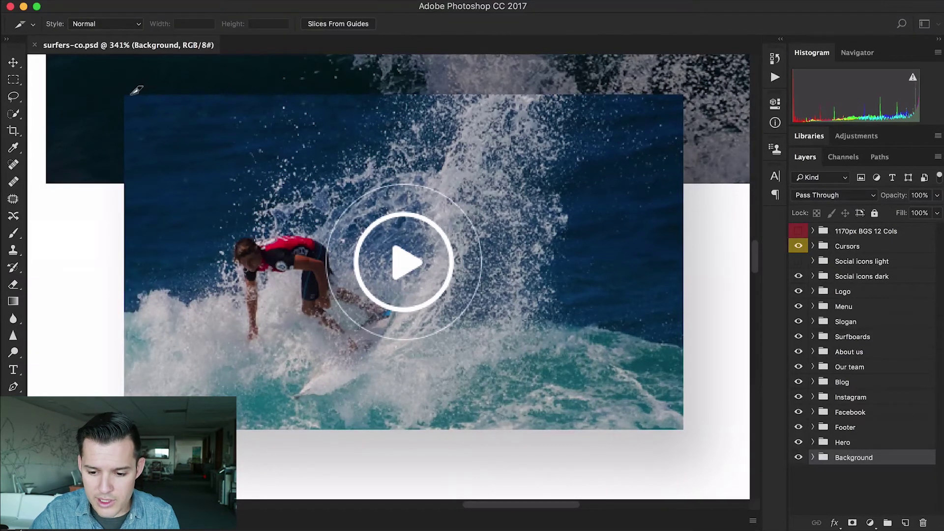
left_click_drag(131, 92, 688, 427)
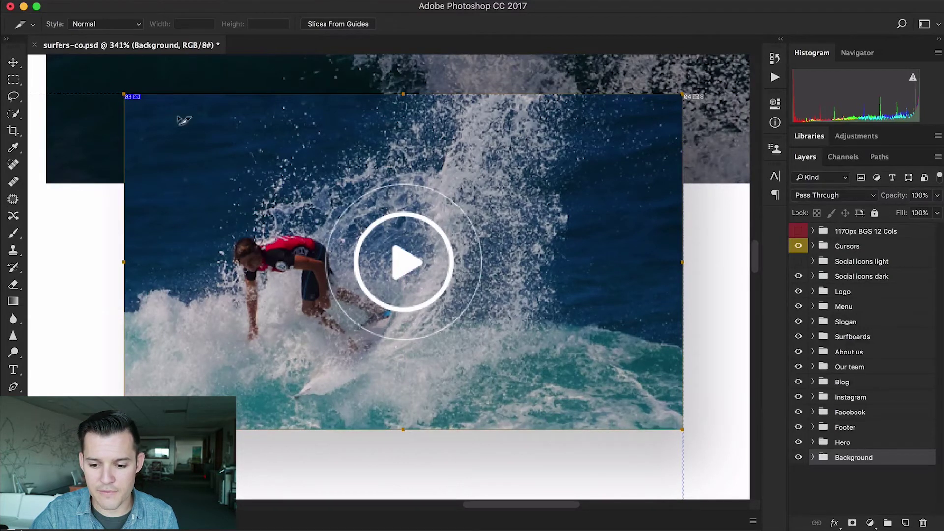
double_click(142, 116)
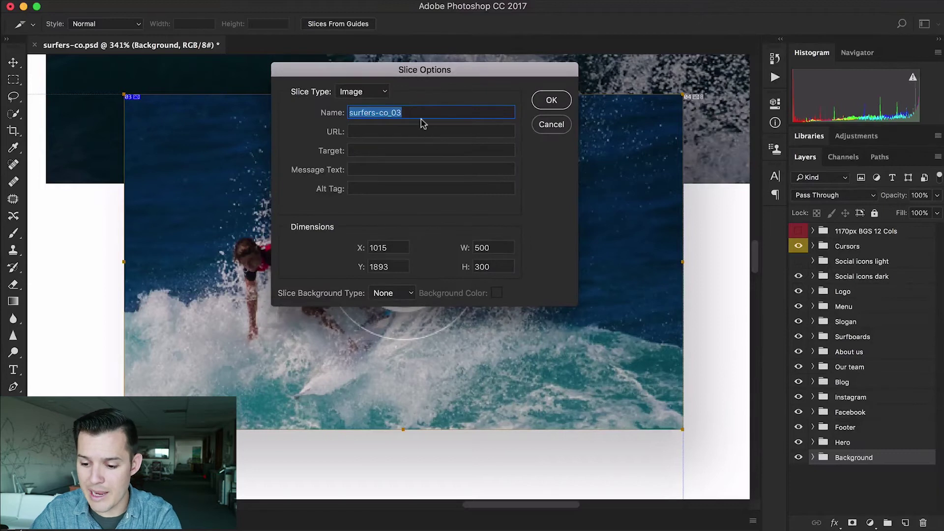
type("video1")
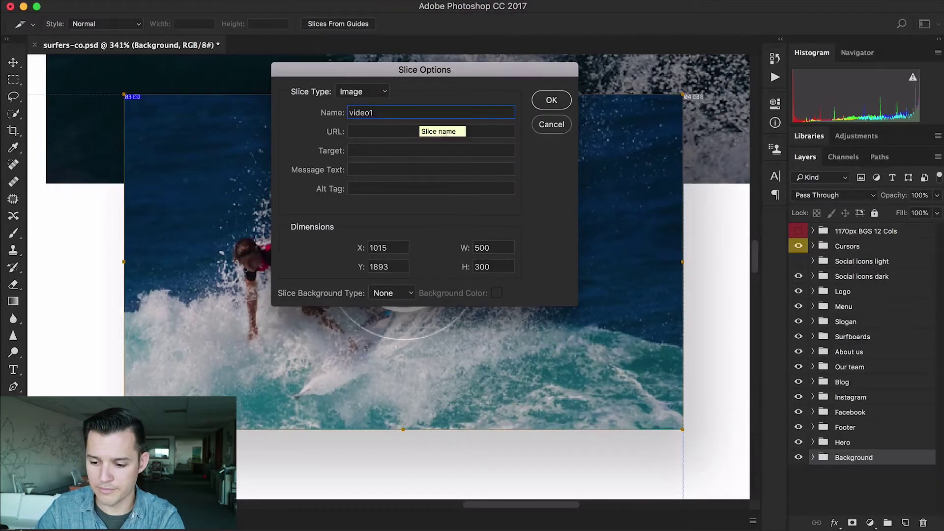
key("Return")
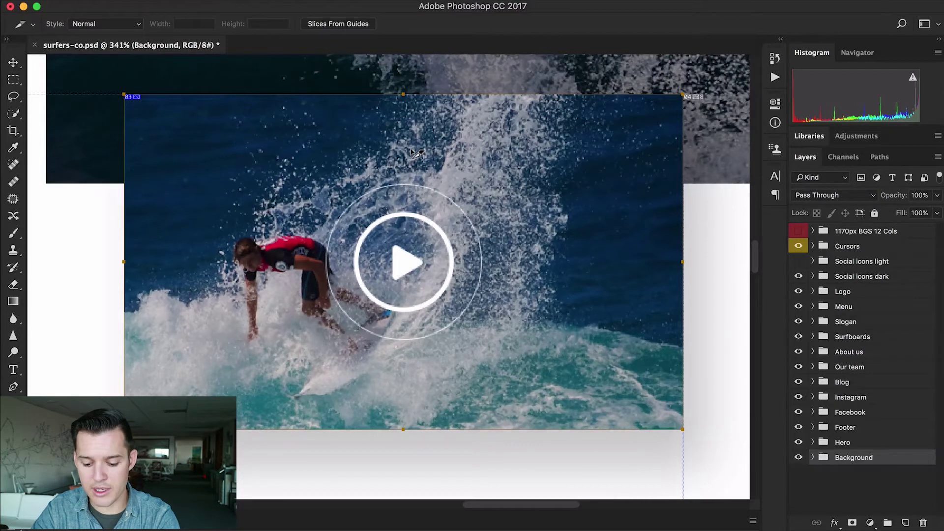
key("super+alt+shift+s")
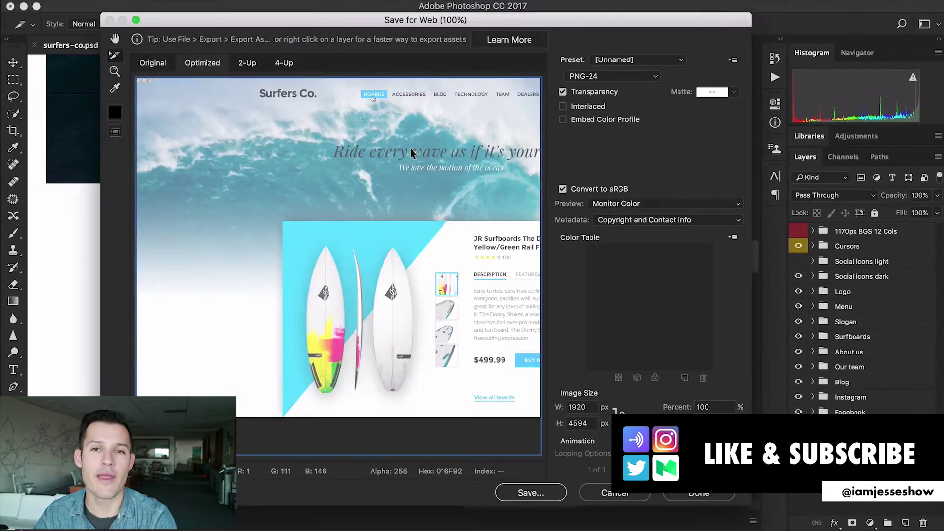
- Zoom the preview onto the video photo and switch the slice format from PNG to JPEG
scroll(405, 181, "down", 20)
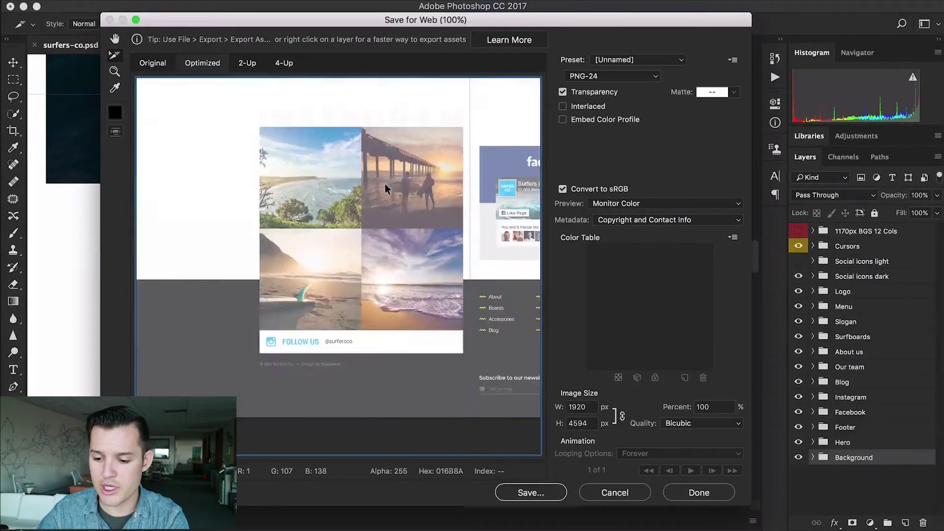
scroll(385, 184, "up", 20)
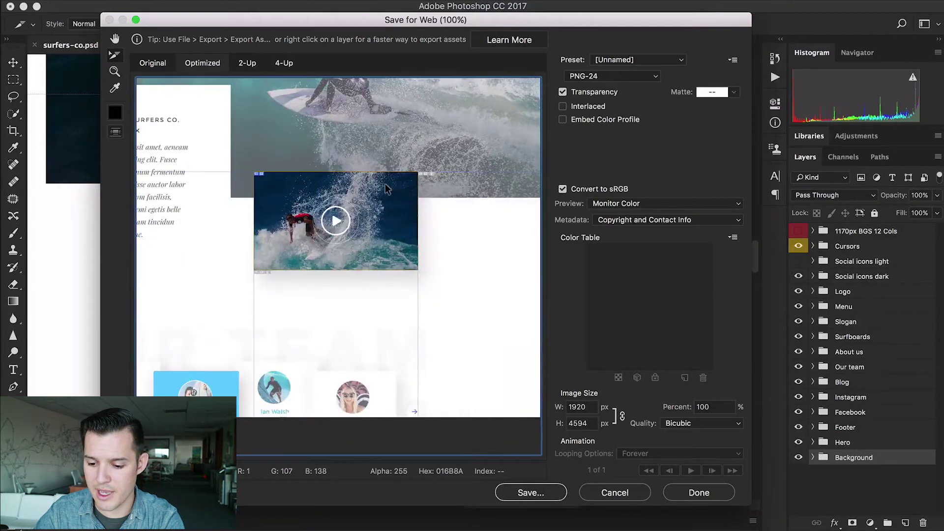
key("z")
left_click(473, 299)
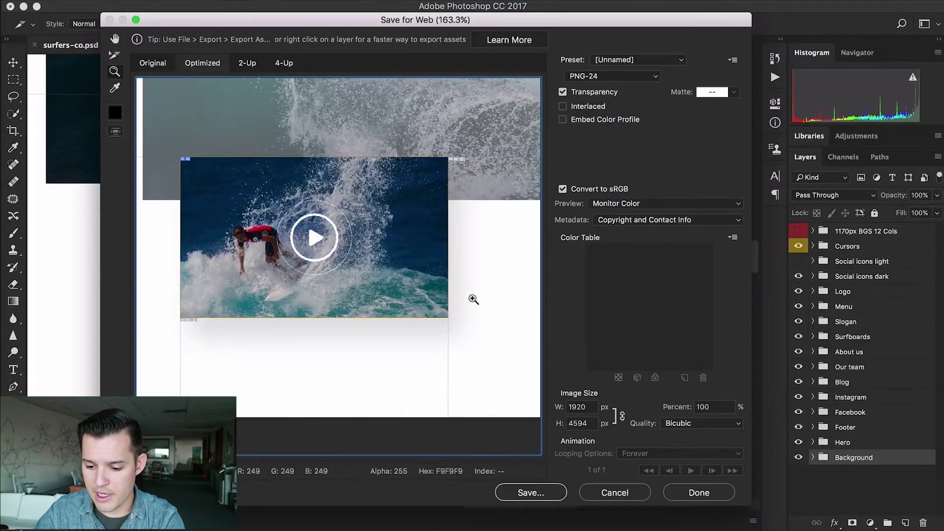
left_click(631, 78)
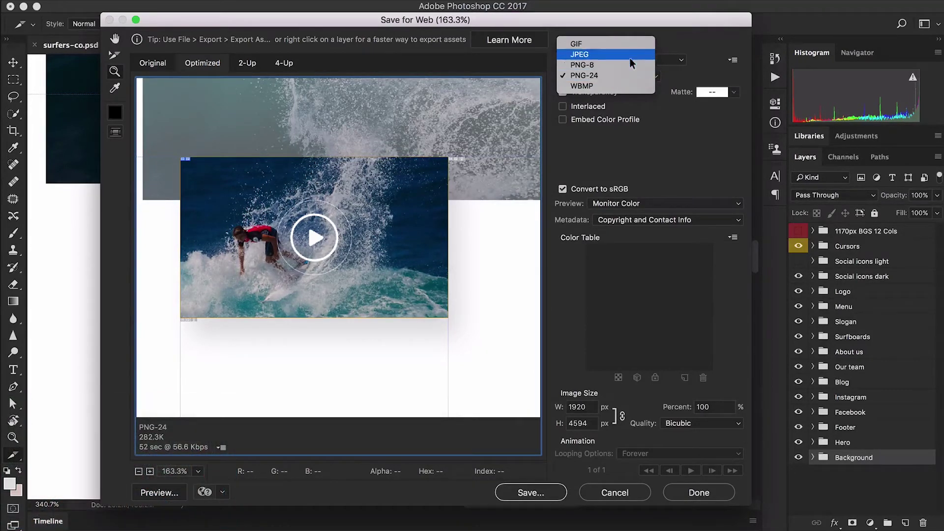
left_click(630, 56)
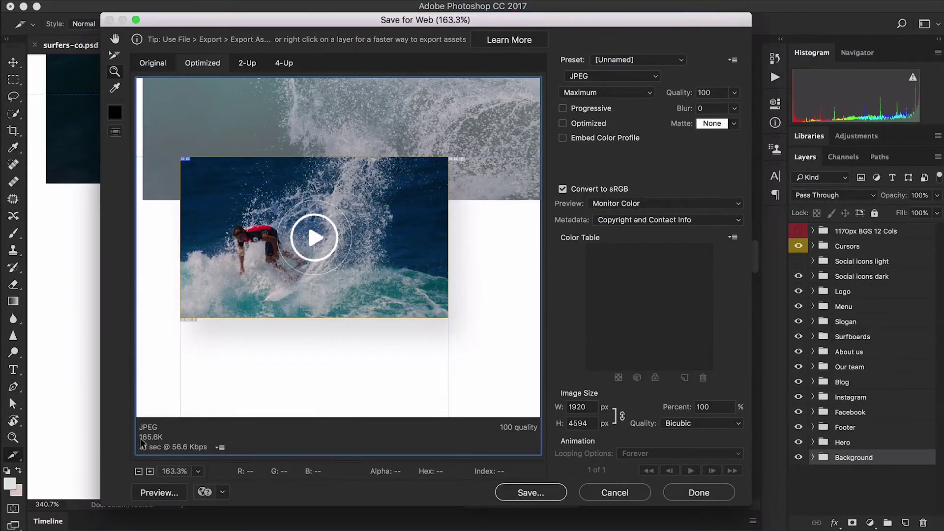
- Compare lower and higher JPEG quality levels, then settle on quality 80
left_click(586, 93)
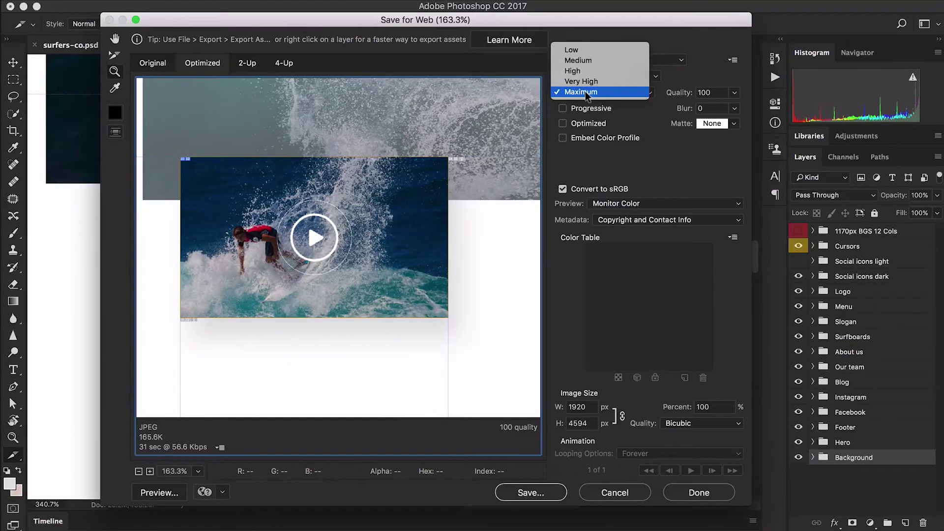
left_click(585, 92)
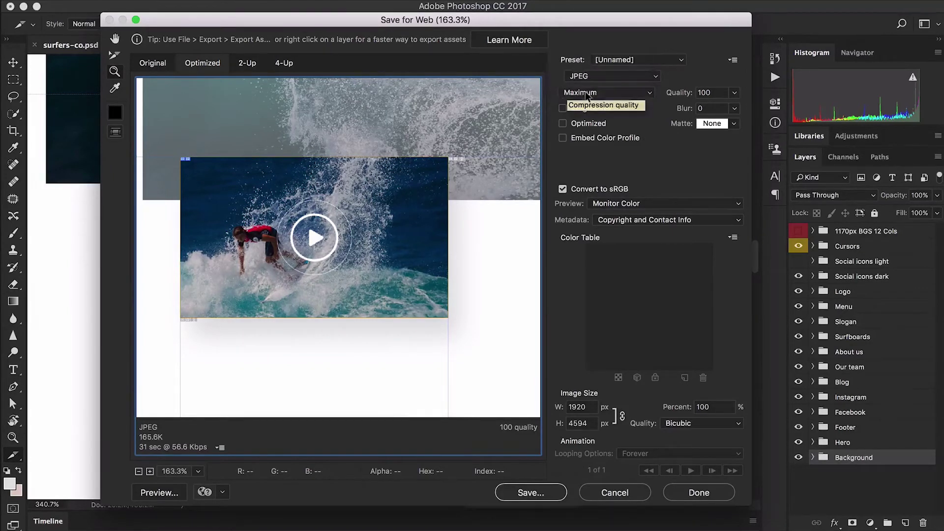
left_click(734, 92)
left_click_drag(734, 112, 622, 114)
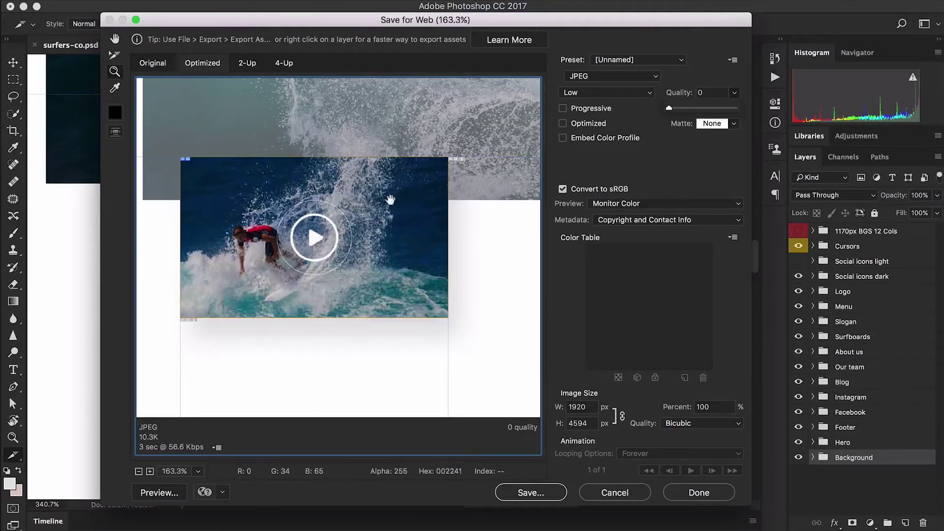
key("super+plus")
key("super+plus")
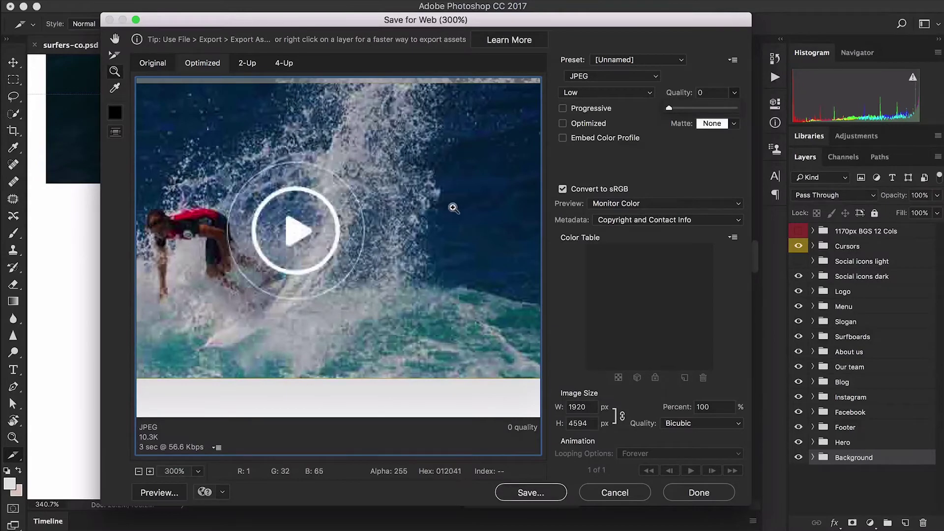
left_click_drag(673, 113, 770, 120)
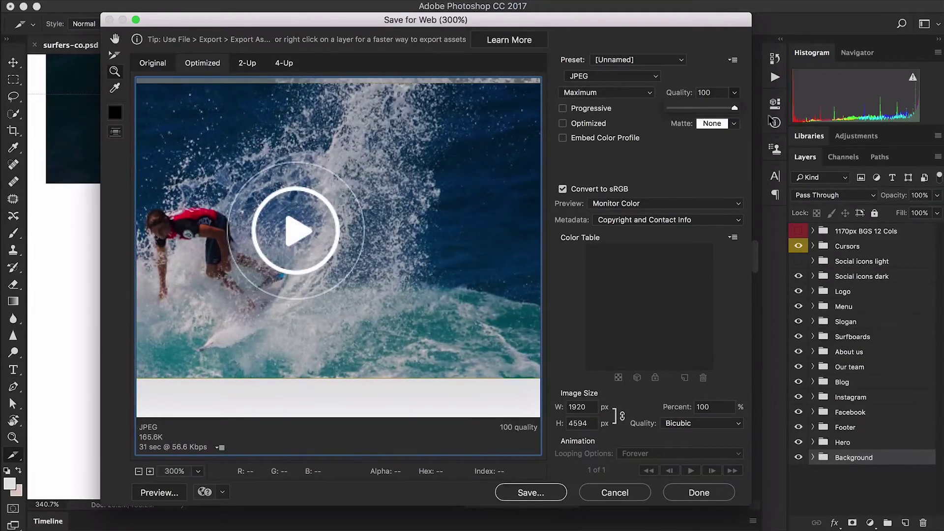
left_click_drag(734, 109, 711, 111)
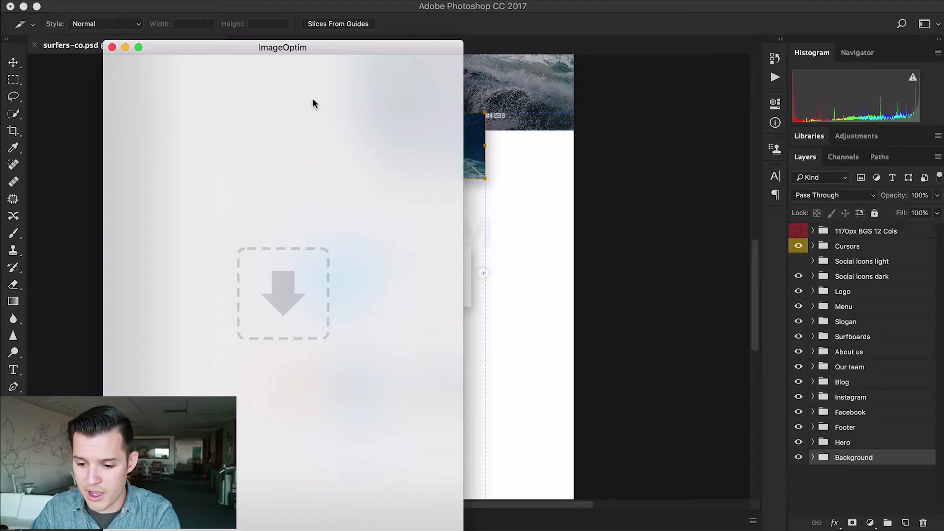
- Arrange the ImageOptim window, check surfers-co.png's original size, and drop it in to compress
left_click_drag(316, 58, 354, 22)
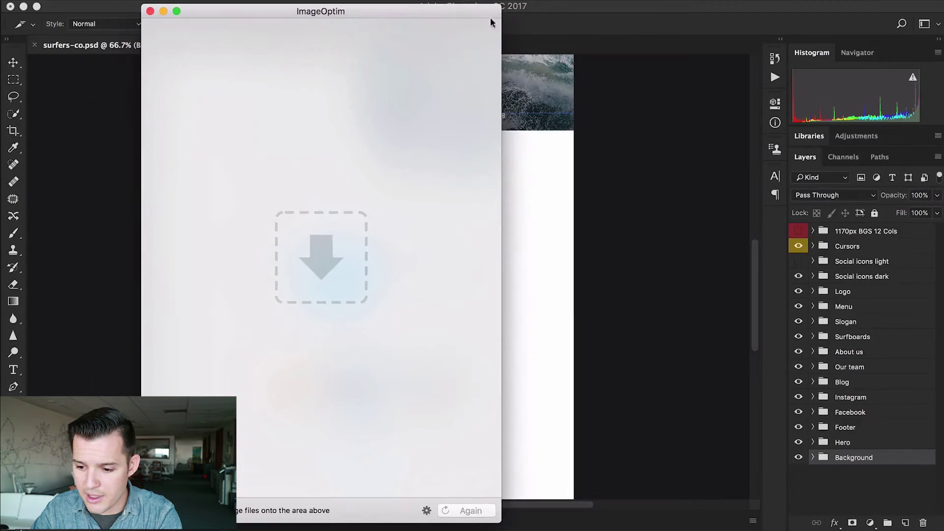
left_click_drag(496, 7, 476, 63)
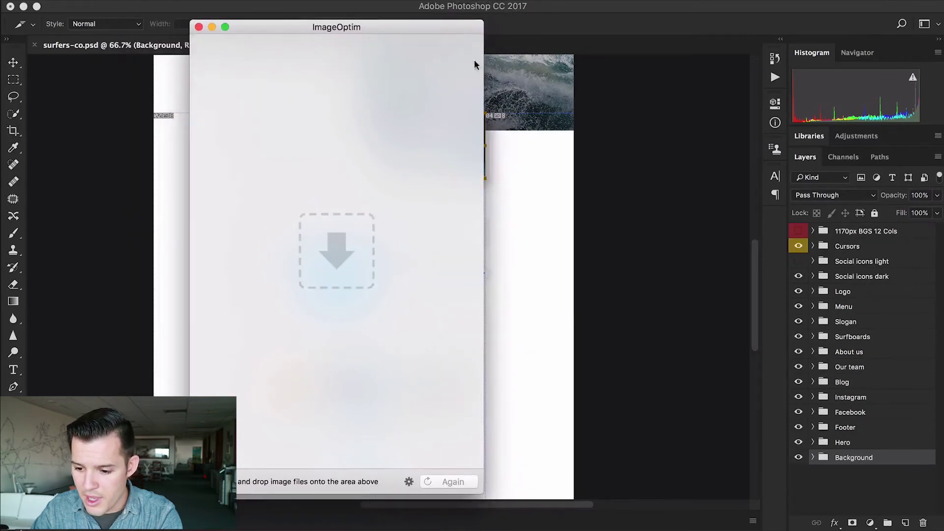
left_click_drag(487, 124, 645, 138)
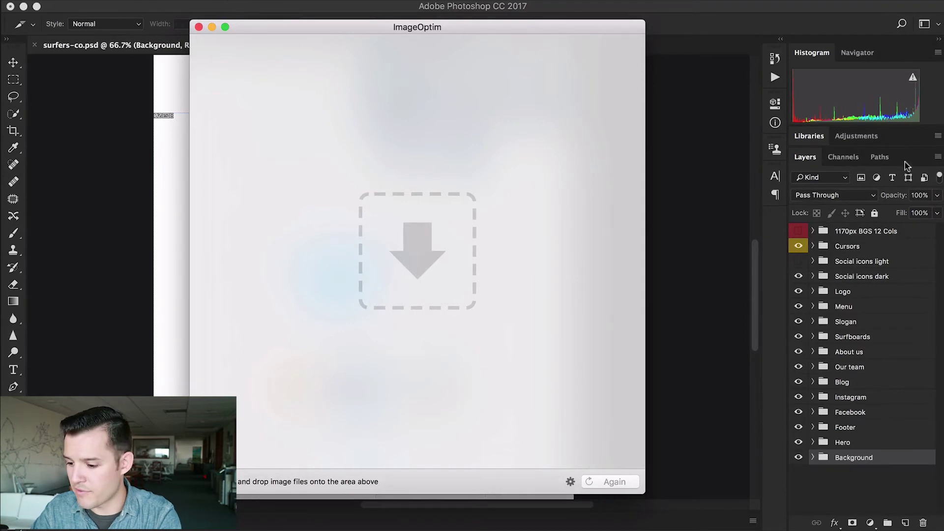
left_click_drag(649, 202, 417, 197)
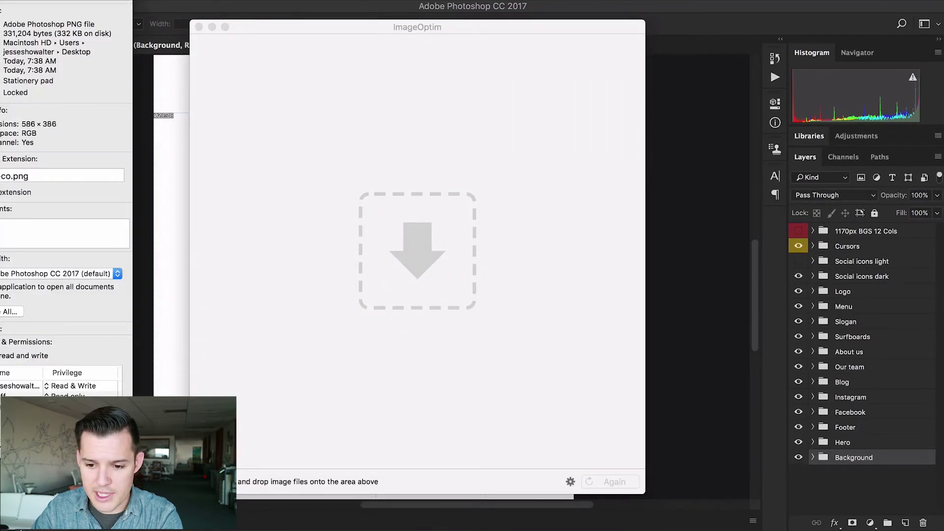
left_click_drag(119, 9, 330, 53)
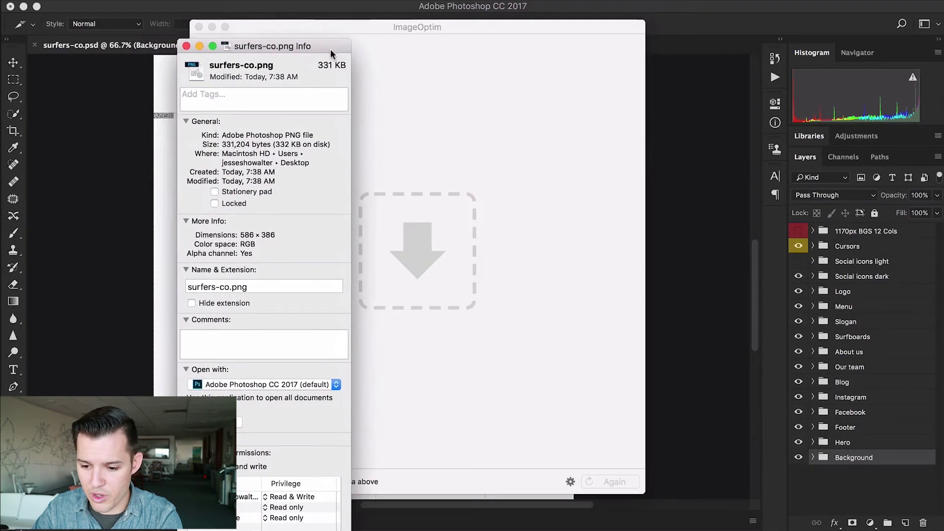
left_click(186, 46)
left_click_drag(905, 123, 485, 182)
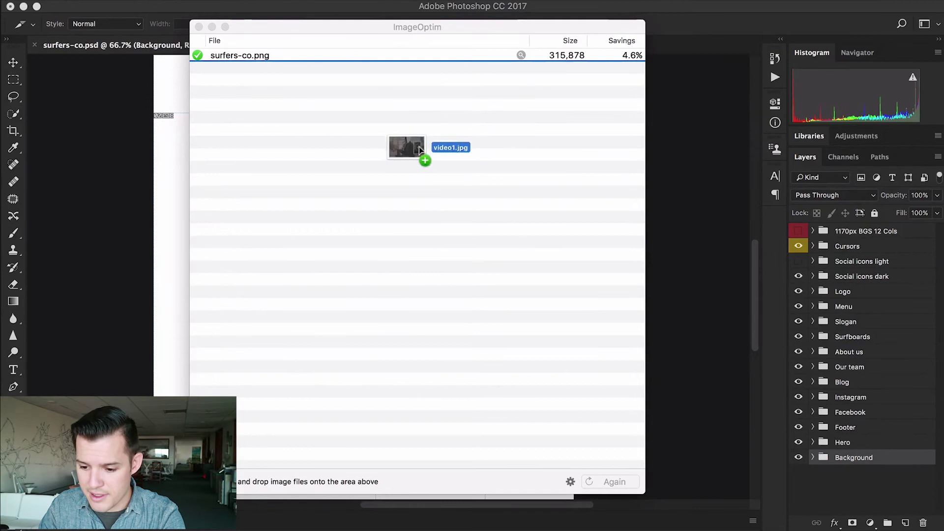
- Add video1.jpg to ImageOptim and check its file size in Get Info
left_click_drag(400, 147, 400, 148)
key("super+i")
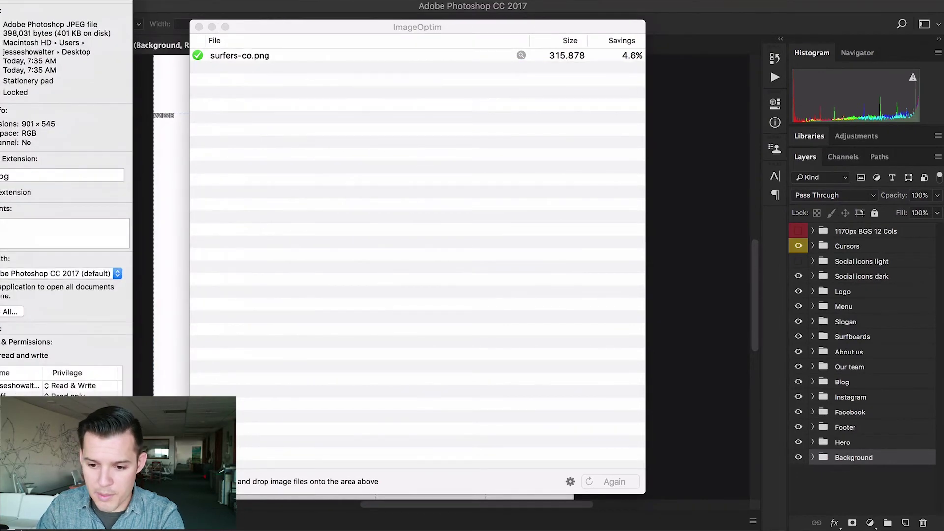
left_click_drag(234, 12, 335, 77)
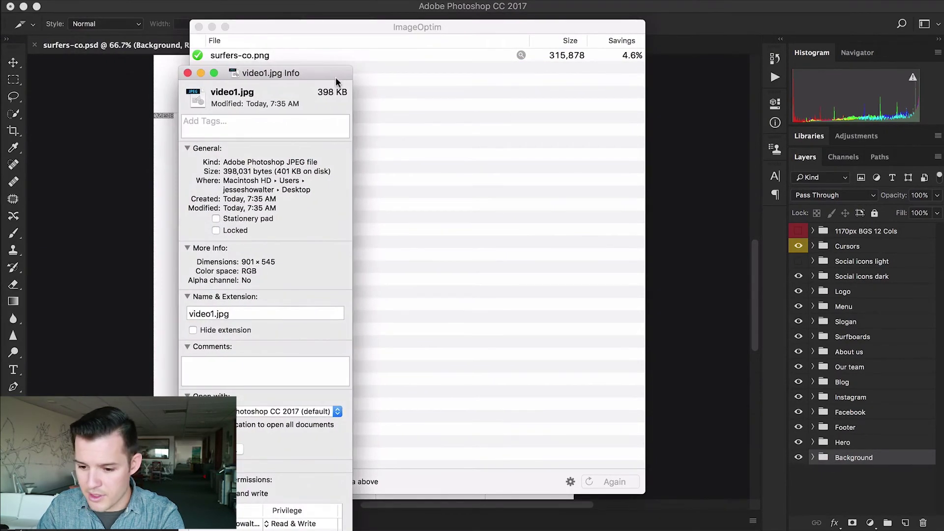
left_click(187, 73)
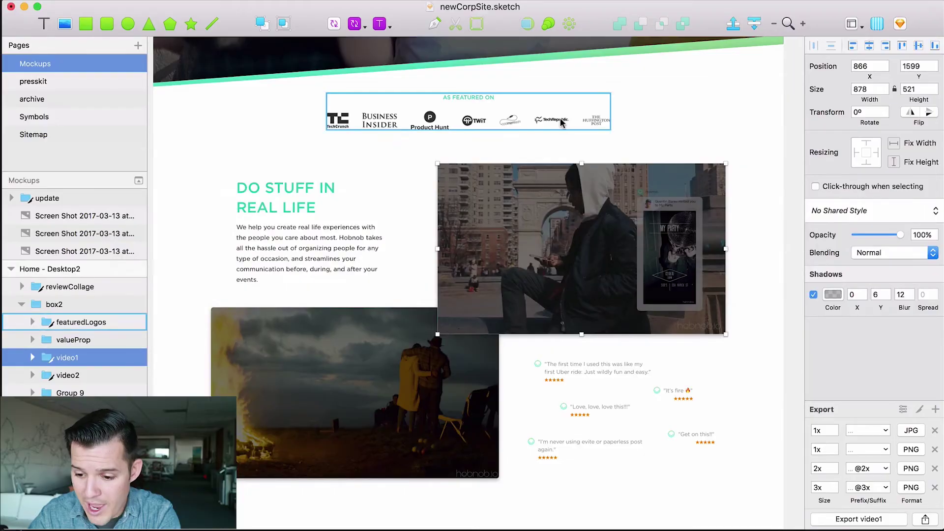
scroll(269, 199, "up", 10)
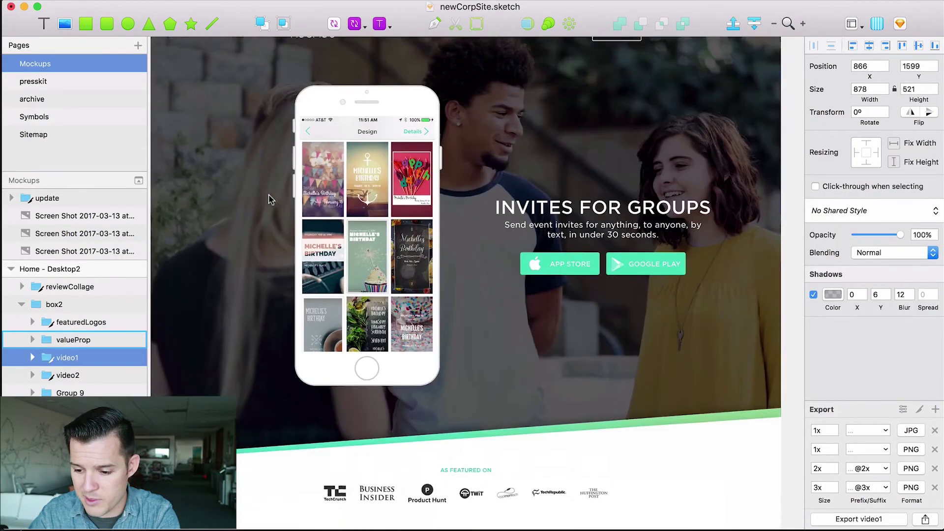
- Select the hobnob logo shape, verify it by toggling visibility, and add an SVG export
scroll(418, 200, "up", 5)
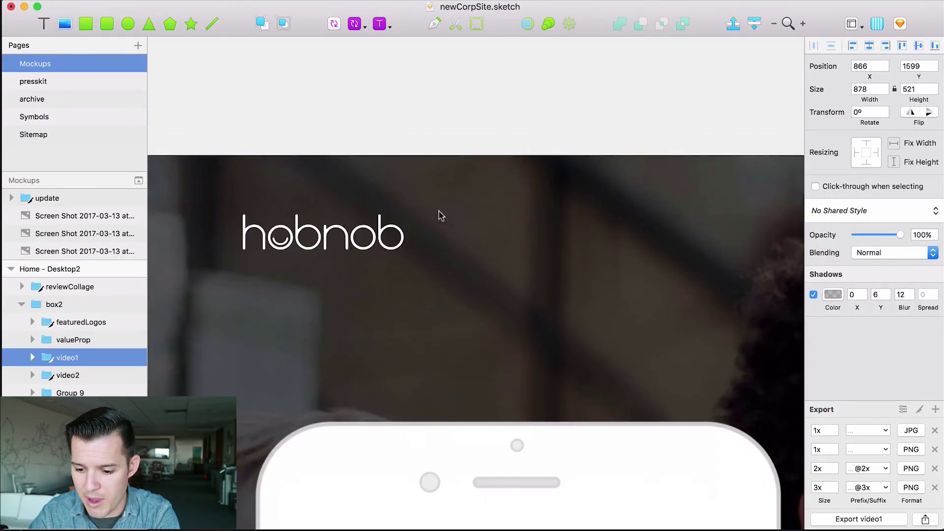
left_click(345, 231, "super")
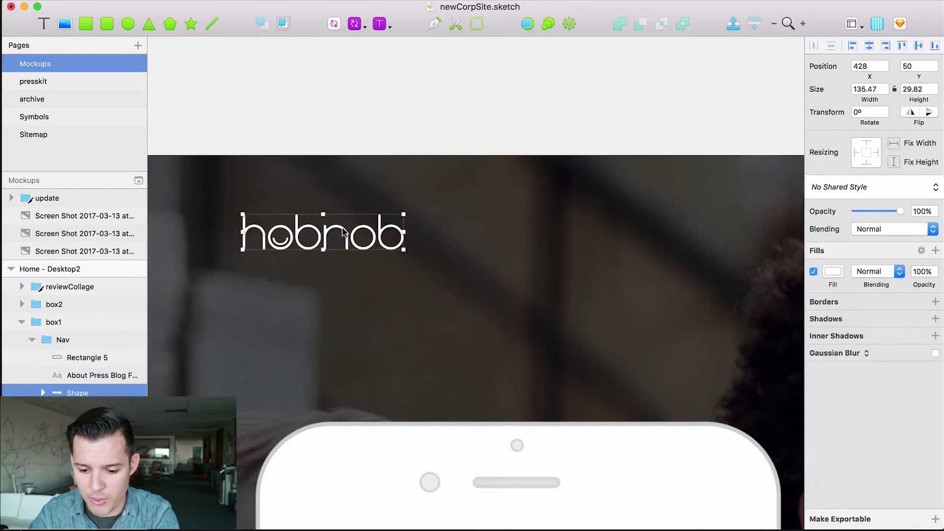
left_click(130, 392)
left_click(129, 392)
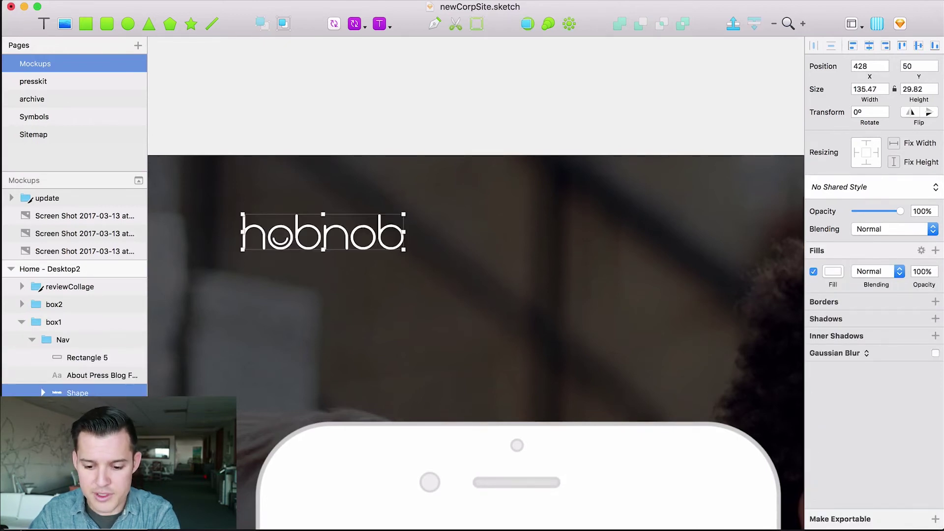
scroll(86, 256, "down", 8)
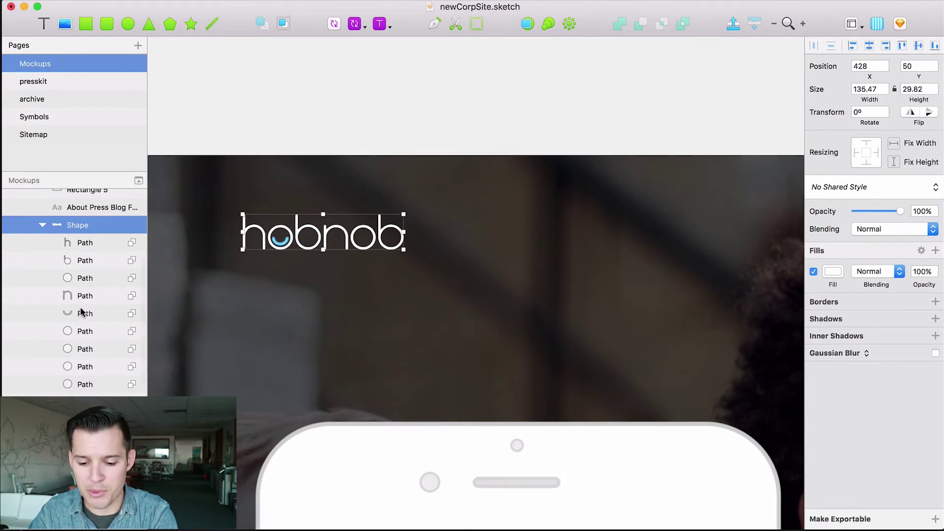
left_click(42, 225)
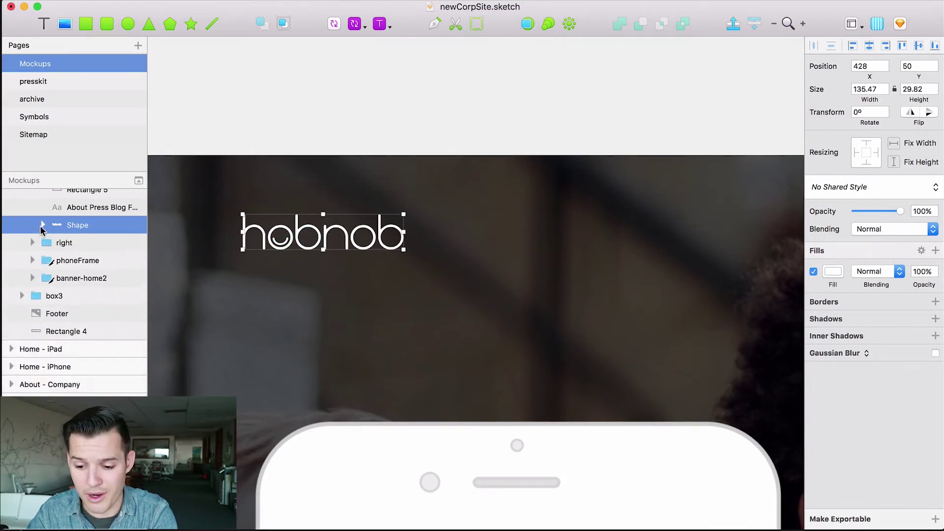
left_click(935, 526)
left_click(918, 489)
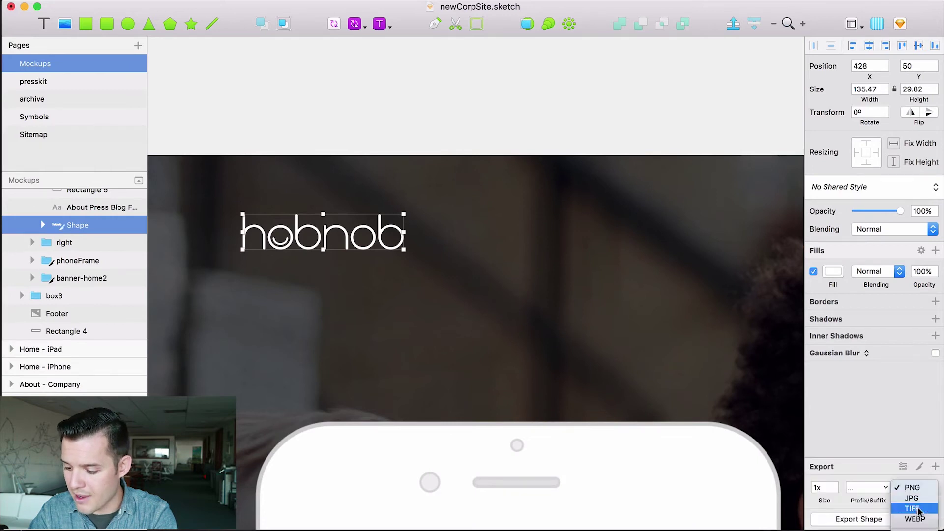
left_click(913, 512)
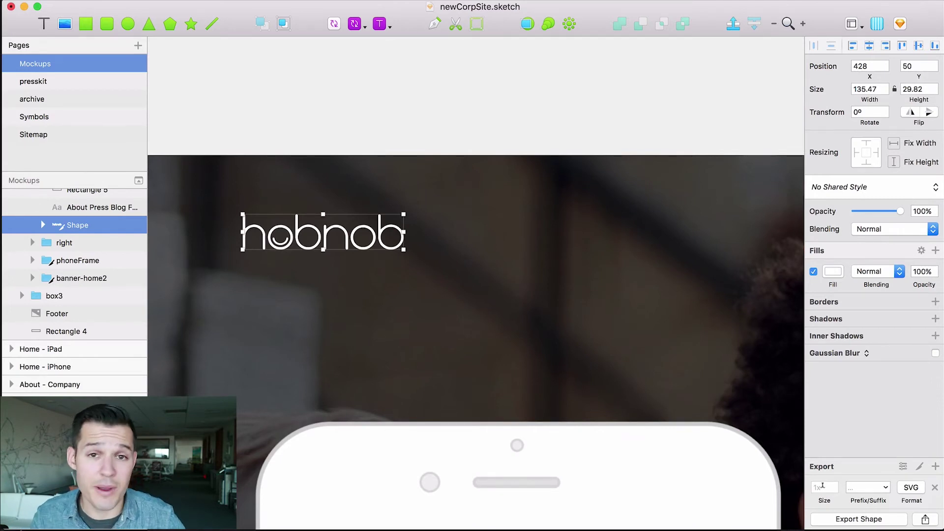
- Export the logo as Shape.svg to the Desktop and confirm its 8,595-byte size
left_click(859, 519)
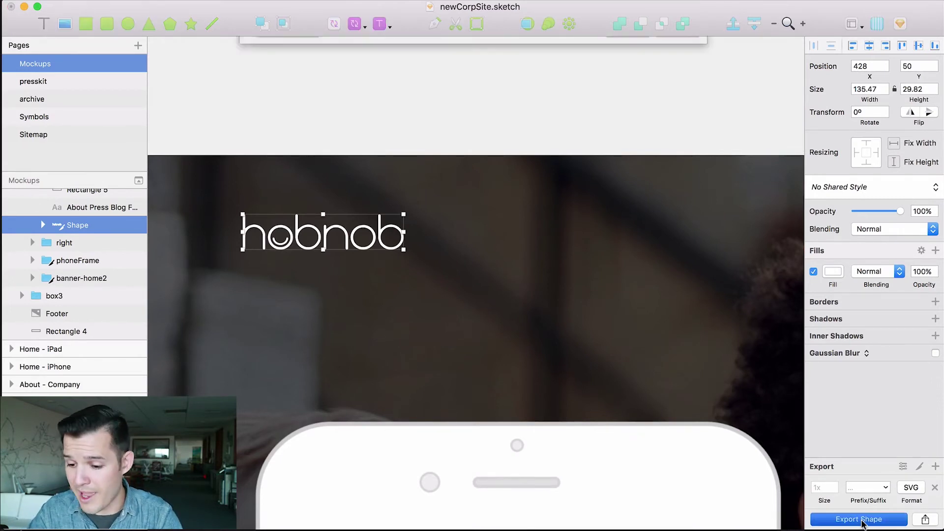
left_click(669, 498)
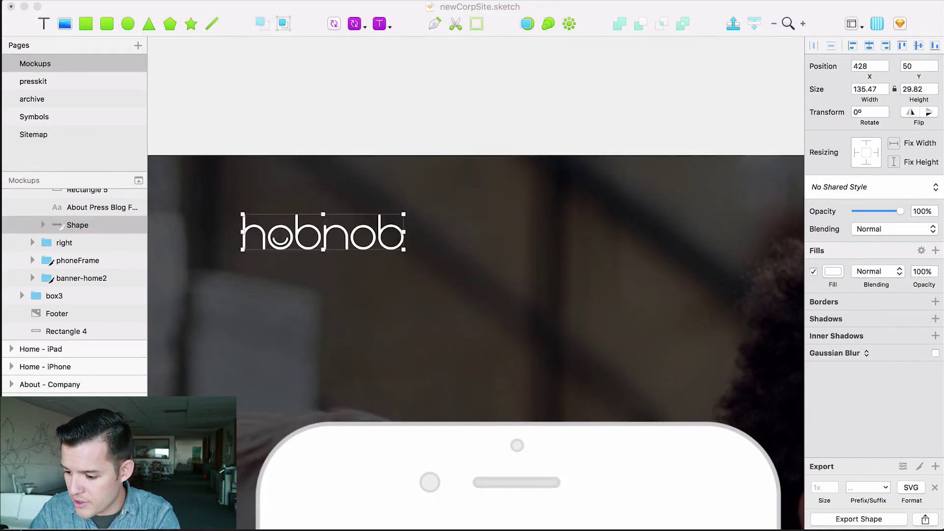
key("super+i")
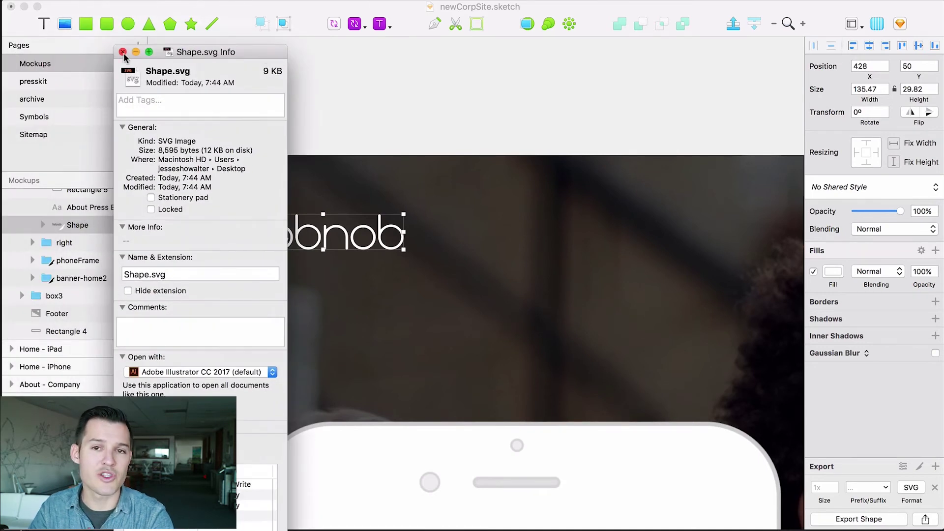
left_click(123, 52)
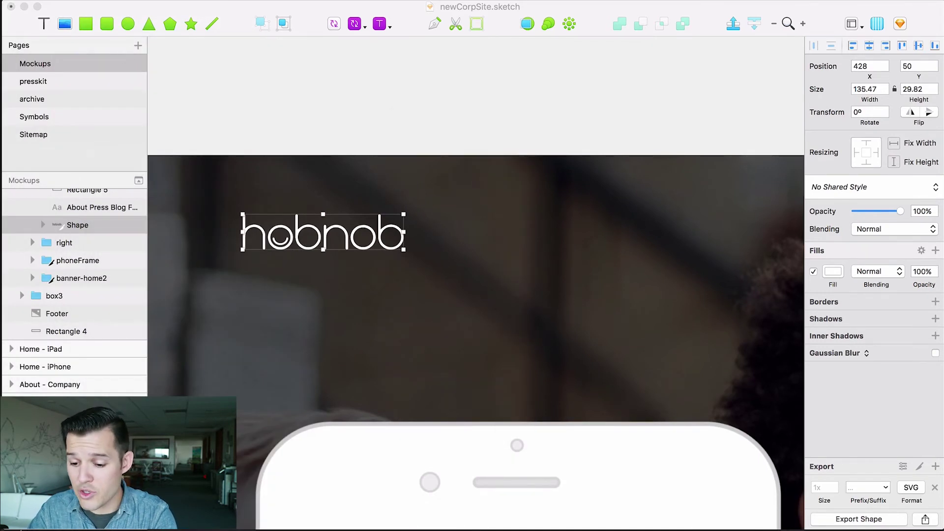
- Import the exported Shape.svg onto the canvas beside the Home - Desktop2 artboard
left_click(449, 89)
key("super+0")
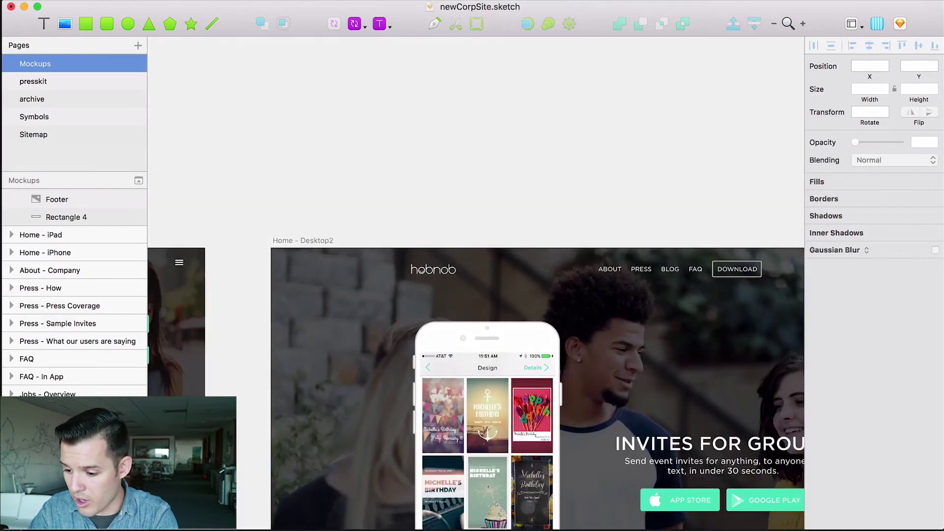
left_click_drag(935, 231, 629, 164)
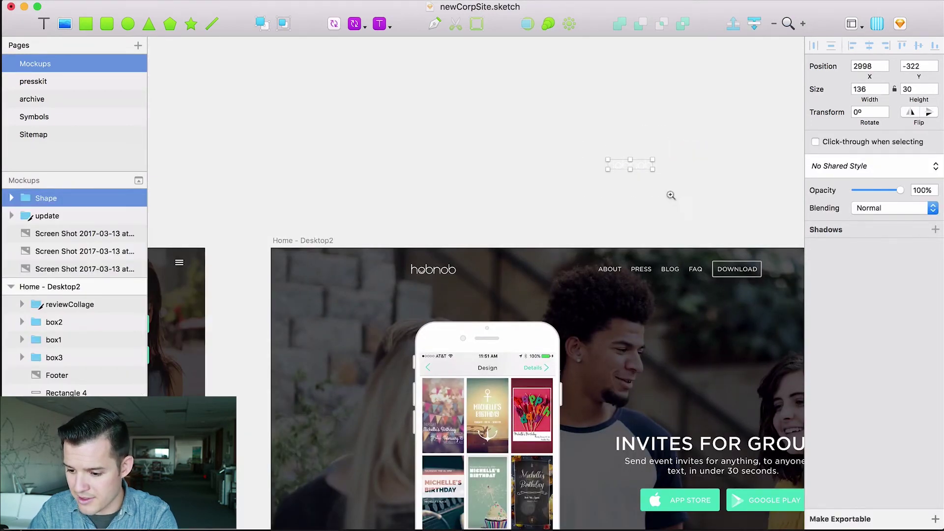
key("super+2")
- Scale the hobnob logo proportionally up to 3782 × 846 and move it above the artboards
left_click(709, 284)
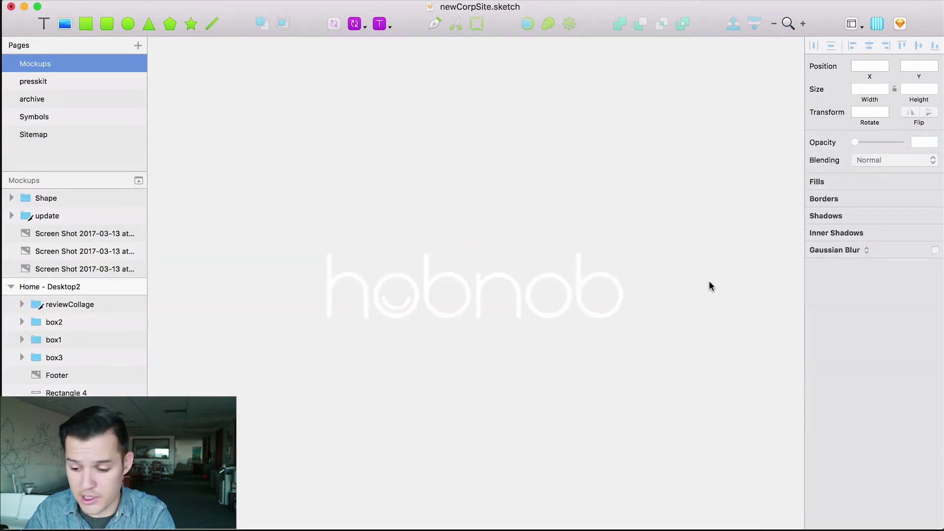
left_click(615, 288)
left_click_drag(617, 258, 727, 229)
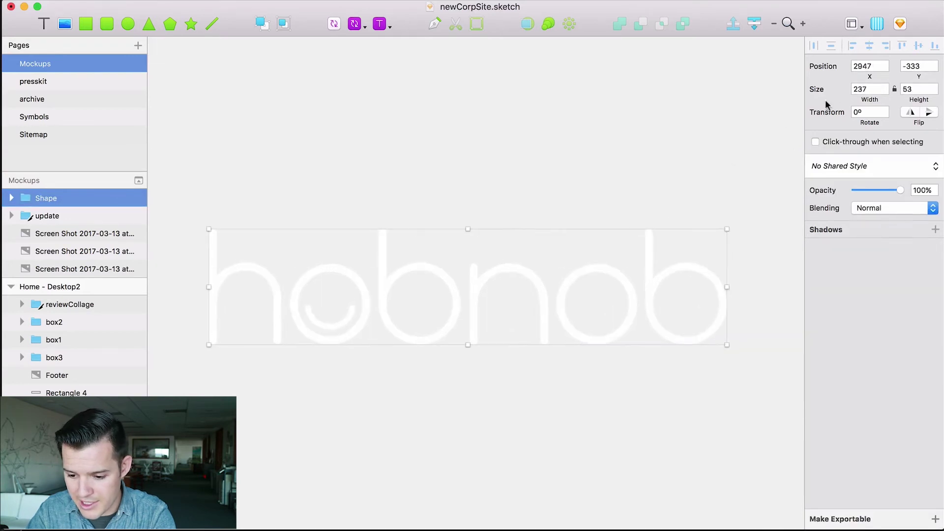
key("super+0")
left_click_drag(551, 267, 695, 236)
key("super+minus")
key("super+minus")
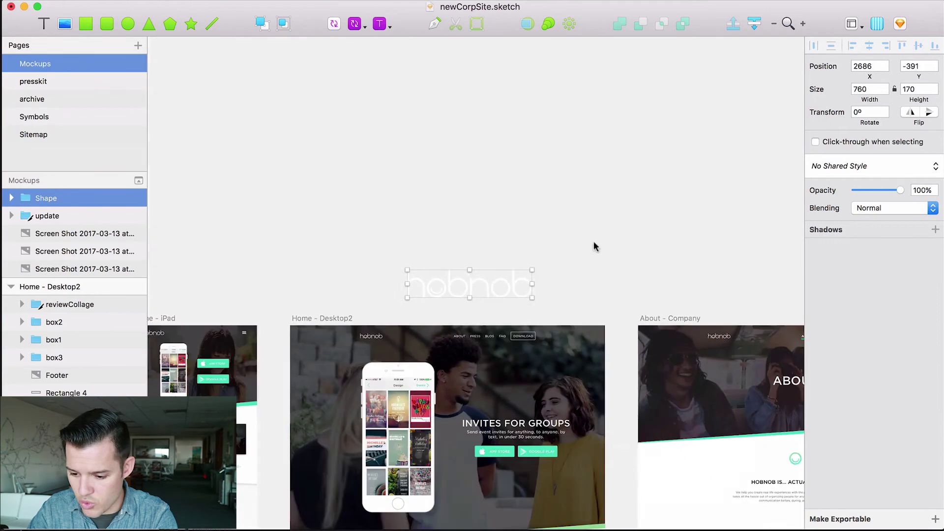
left_click_drag(533, 270, 760, 143)
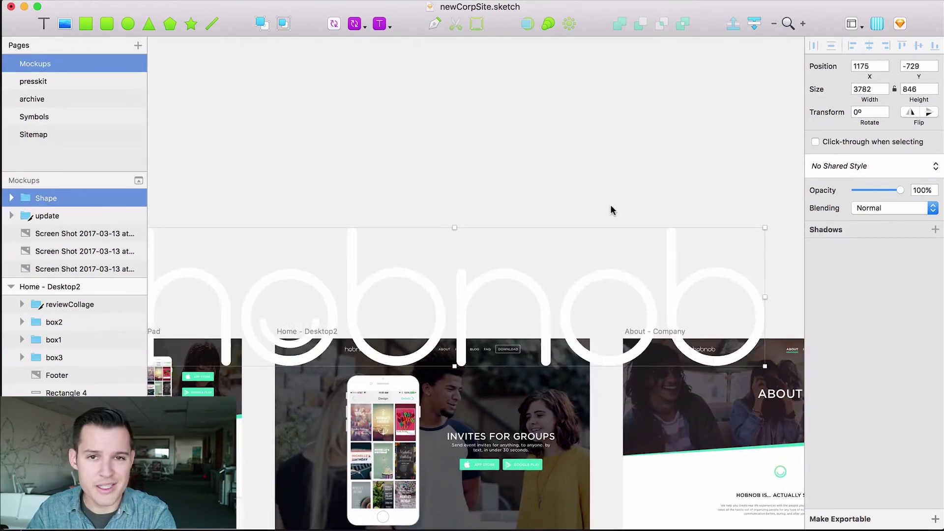
left_click_drag(490, 336, 528, 199)
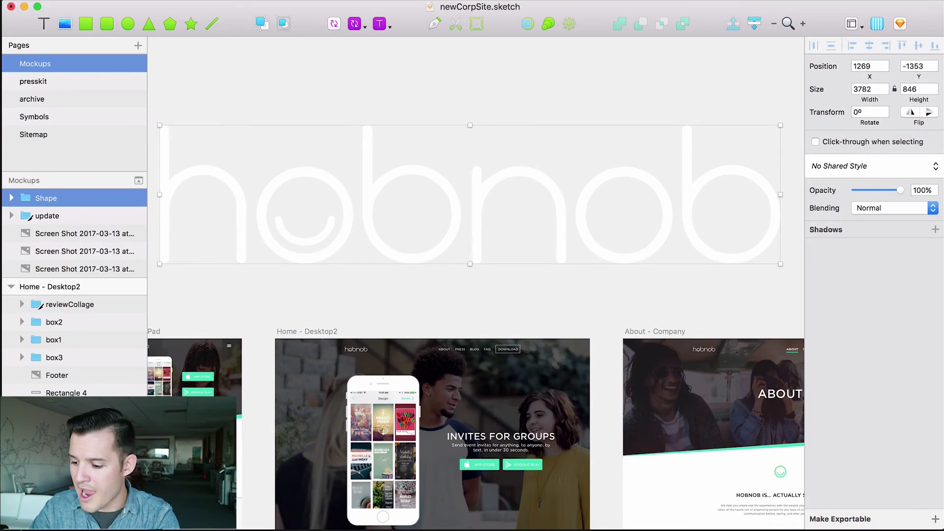
mouse_move(487, 206)
left_mouse_down()
mouse_move(445, 329)
mouse_move(445, 374)
mouse_move(878, 330)
mouse_move(592, 516)
left_mouse_up()
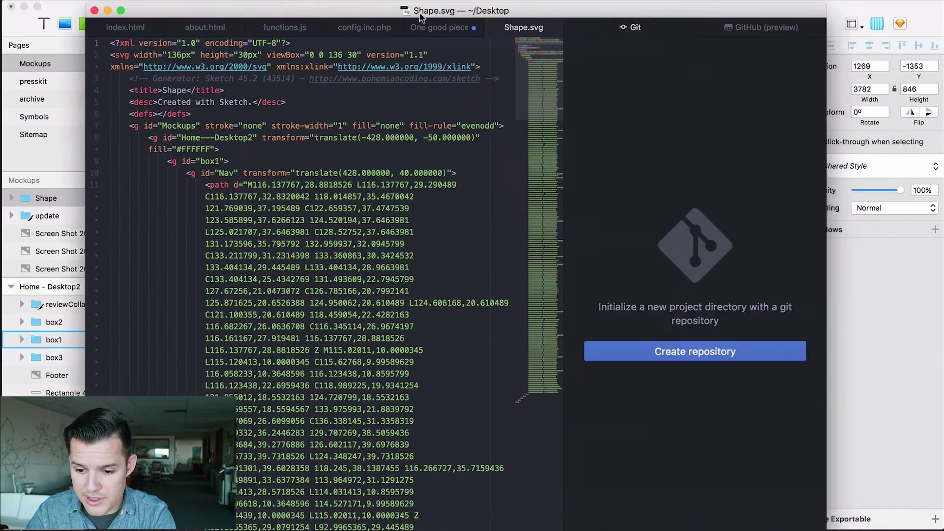
- Look over the Shape.svg path markup in Atom, then return to Sketch
left_click_drag(420, 16, 404, 16)
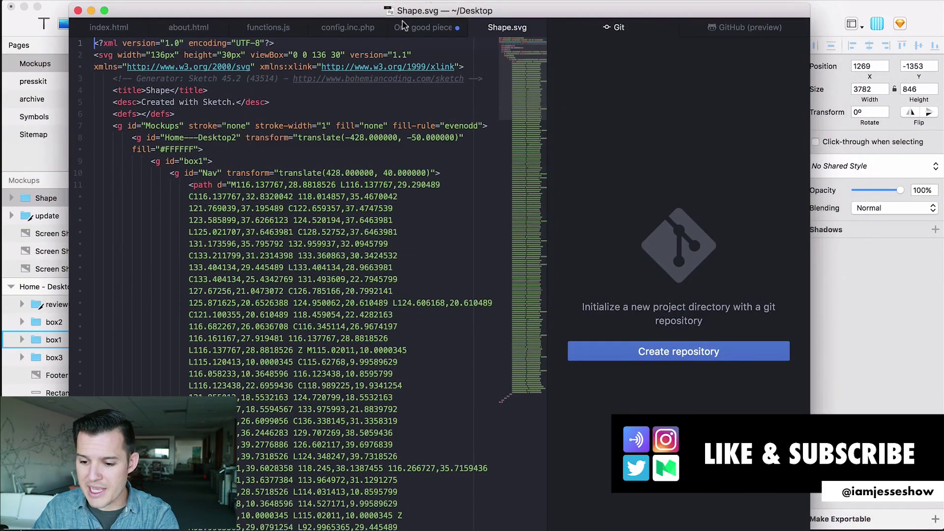
scroll(363, 264, "down", 10)
scroll(363, 264, "up", 15)
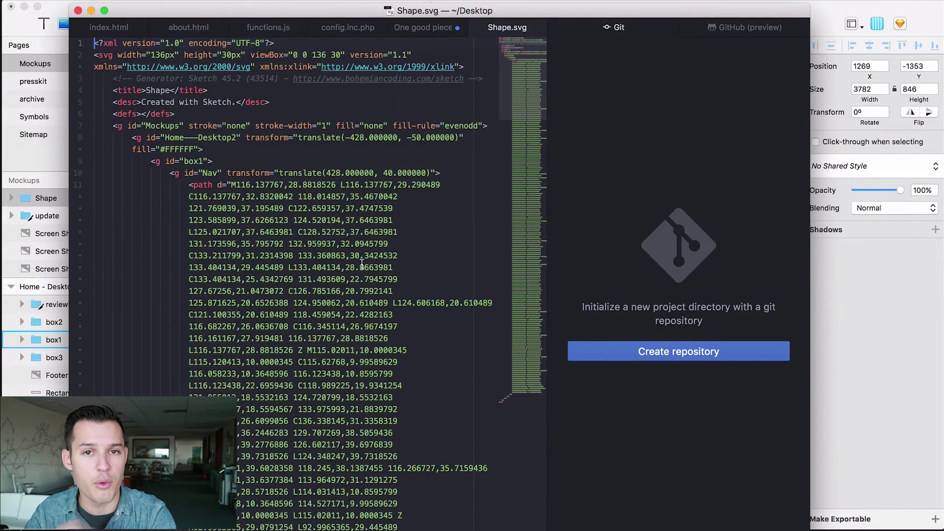
key("super+Tab")
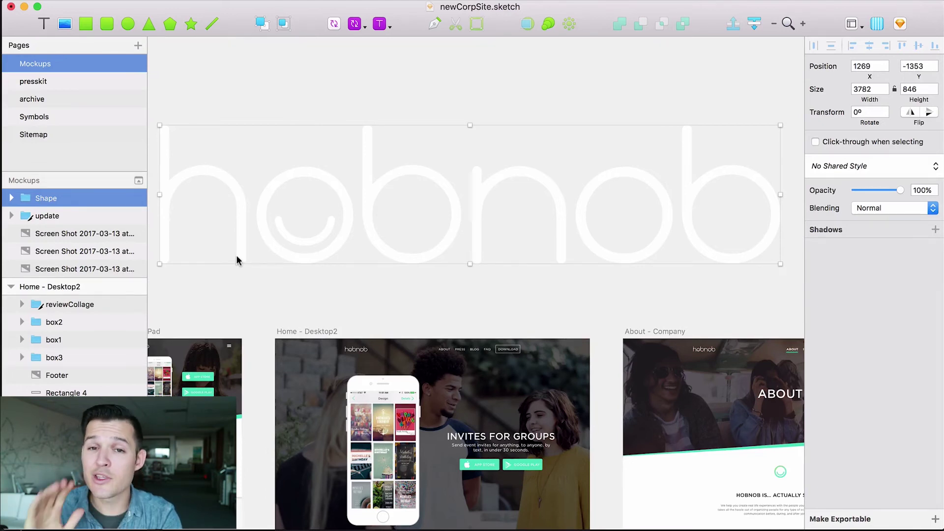
- Load the hobnob logo SVG into SVGOMG (3.72k to 1.57k) and compare it with the original
key("super+Tab")
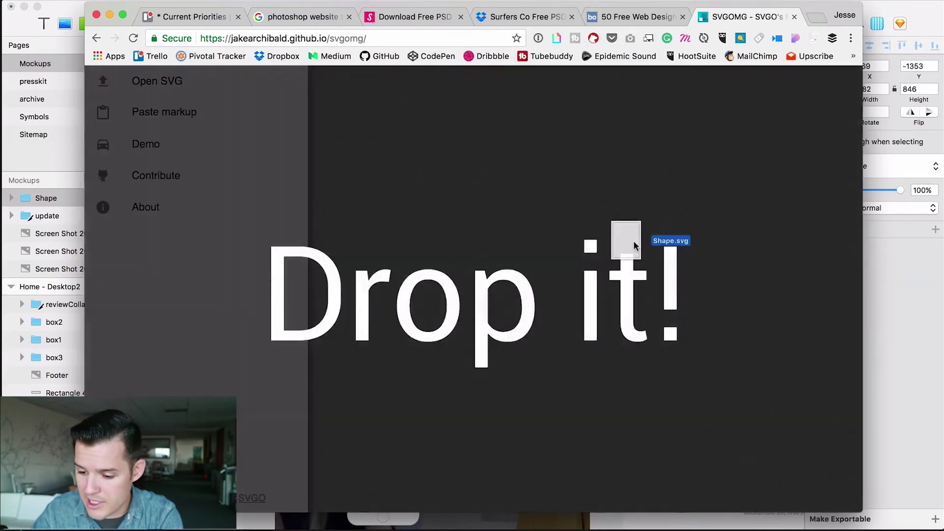
left_click_drag(624, 242, 574, 276)
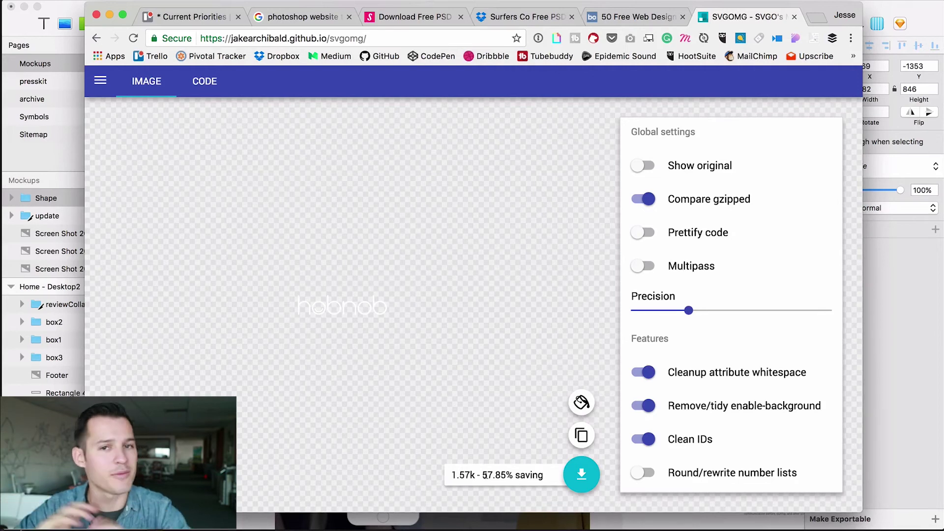
left_click(645, 168)
left_click(647, 170)
left_click(647, 169)
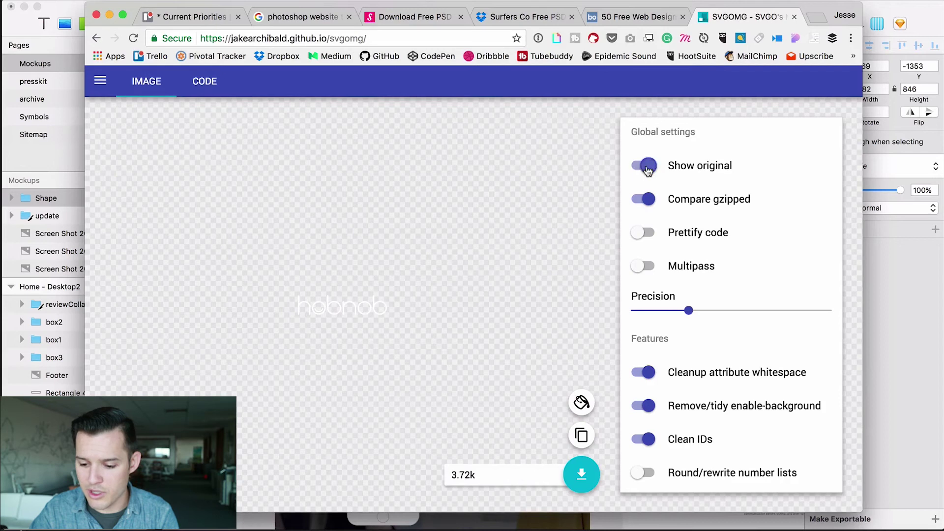
left_click(647, 169)
left_click(647, 169)
left_click(647, 169)
- Recheck the optimized logo against the original and download the 1.57k optimized SVG
left_click(647, 169)
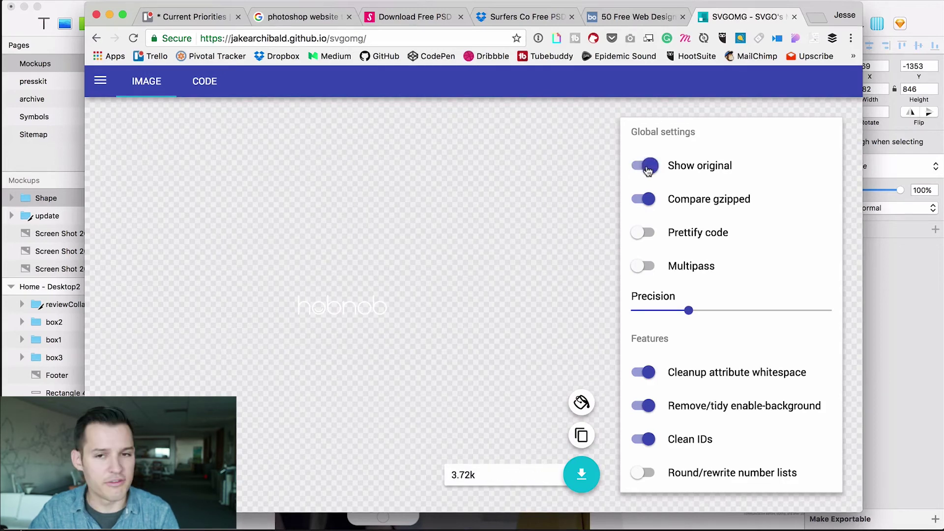
left_click(647, 170)
left_click(647, 170)
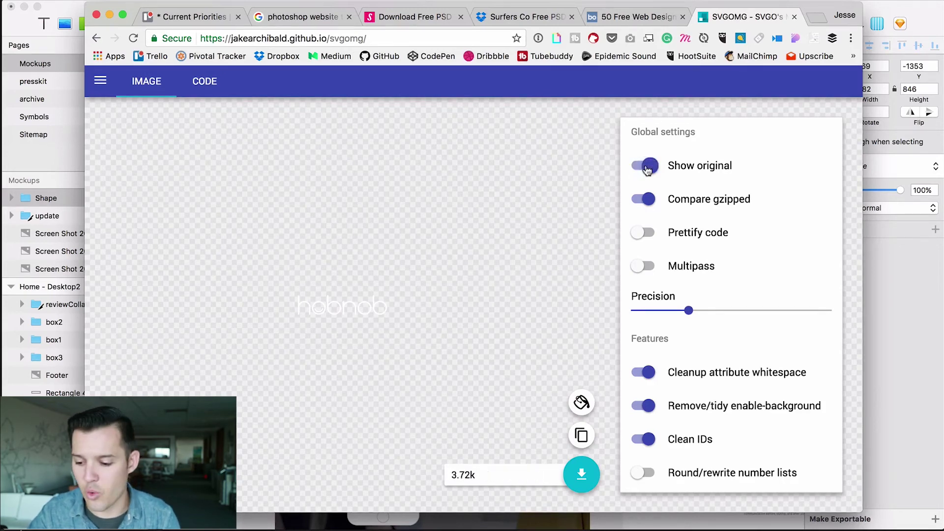
left_click(647, 169)
left_click(647, 169)
left_click(647, 169)
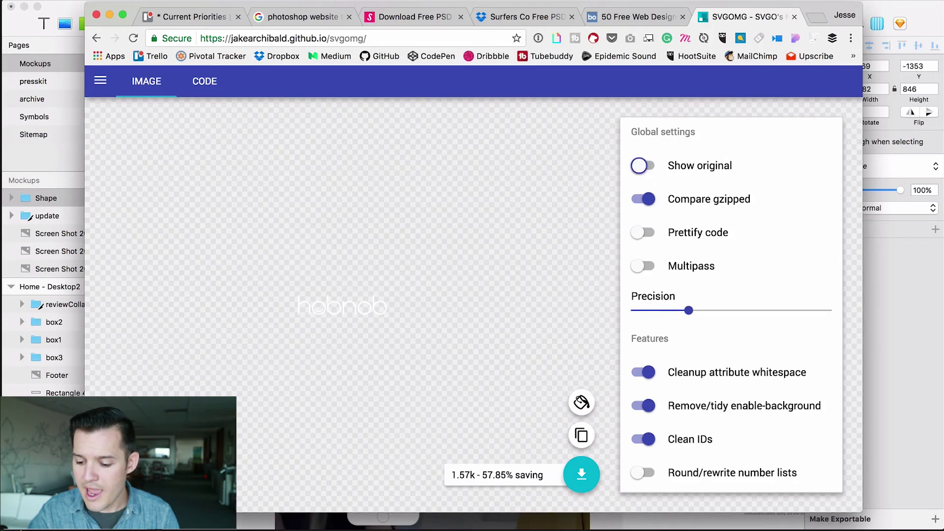
left_click(581, 475)
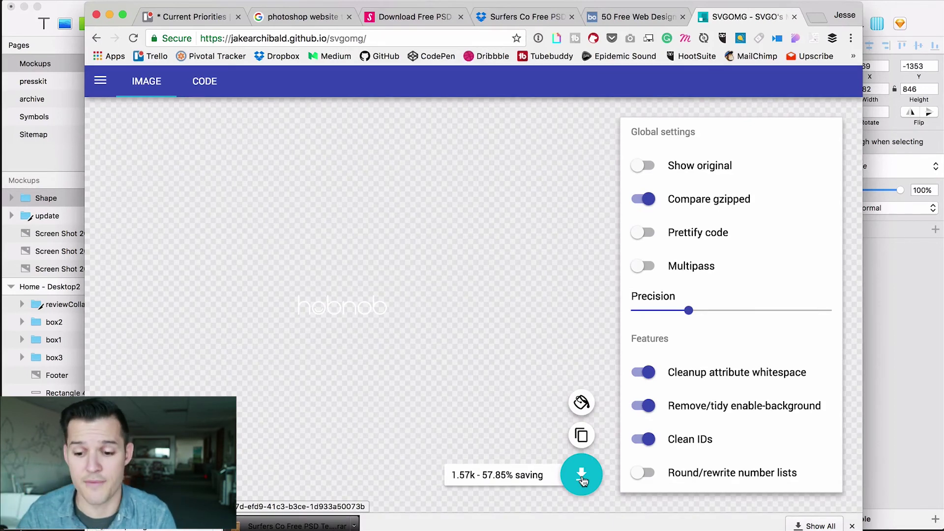
- Show the optimized logo's SVG code and compare it with the original markup
left_click(208, 81)
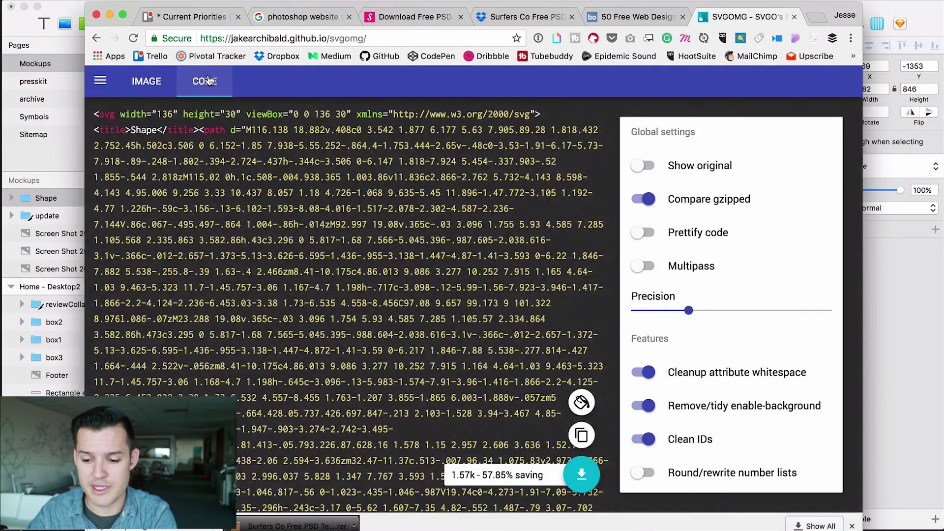
left_click(649, 172)
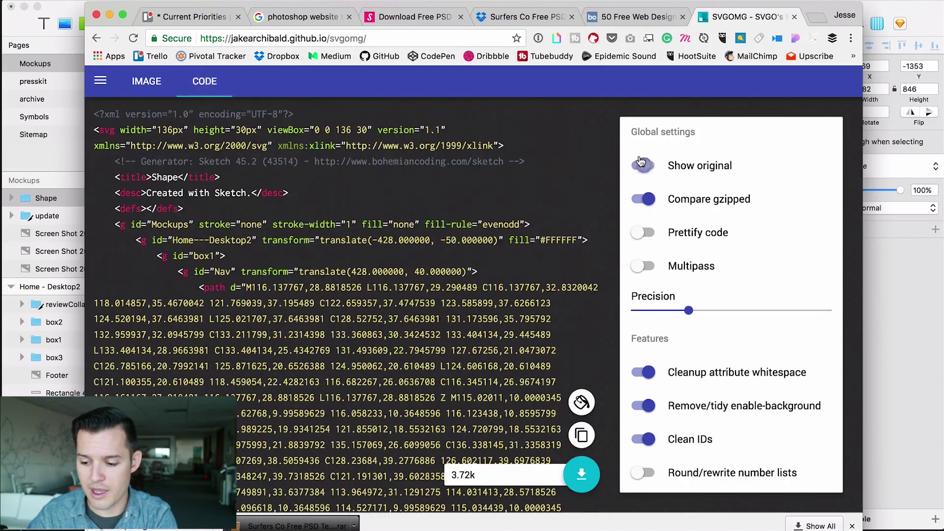
left_click(650, 172)
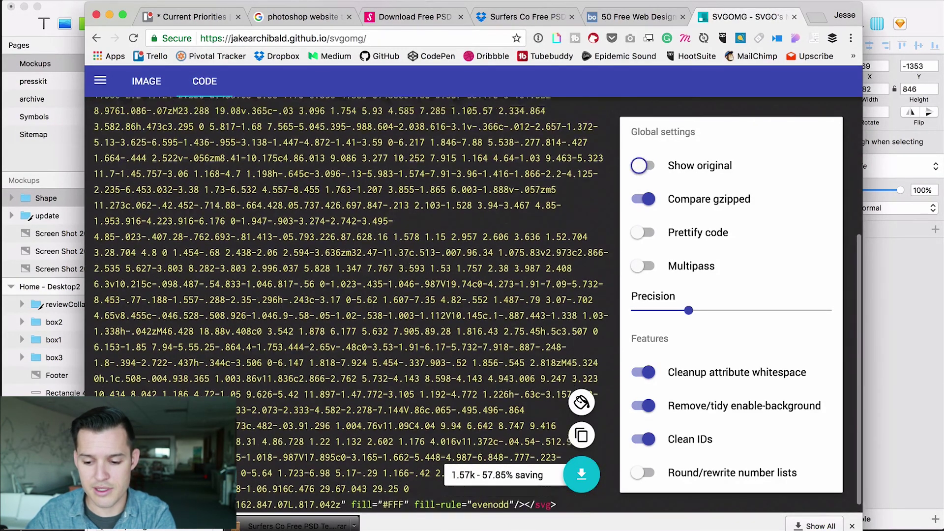